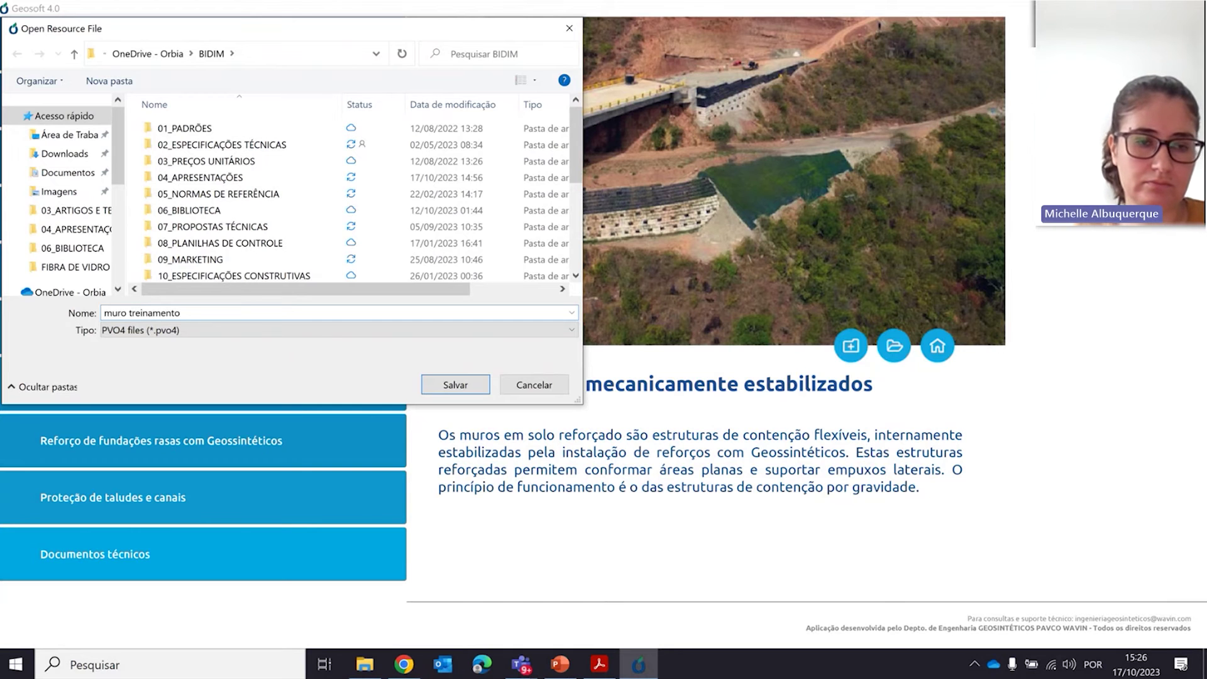
Save the project file as "muro treinamento" and start it with name "Projeto rodoviário", company "Bidim Wavin" and location "SP"
click(455, 383)
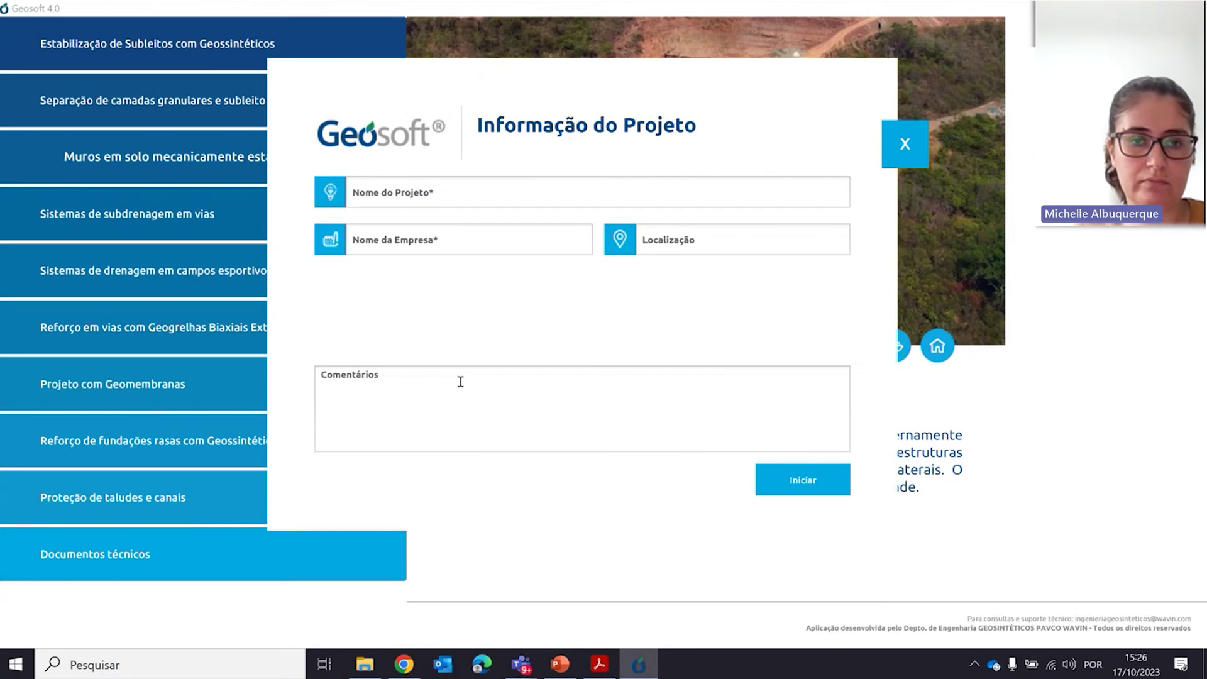
click(470, 191)
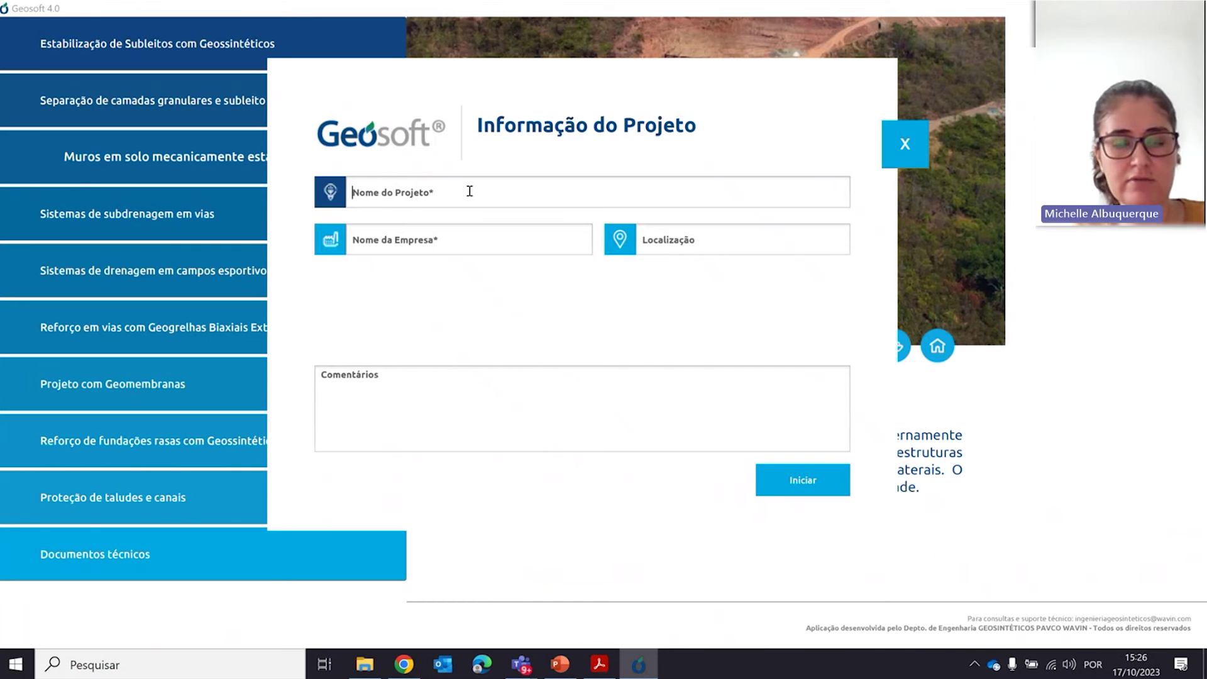
text(Projeto rodoviário)
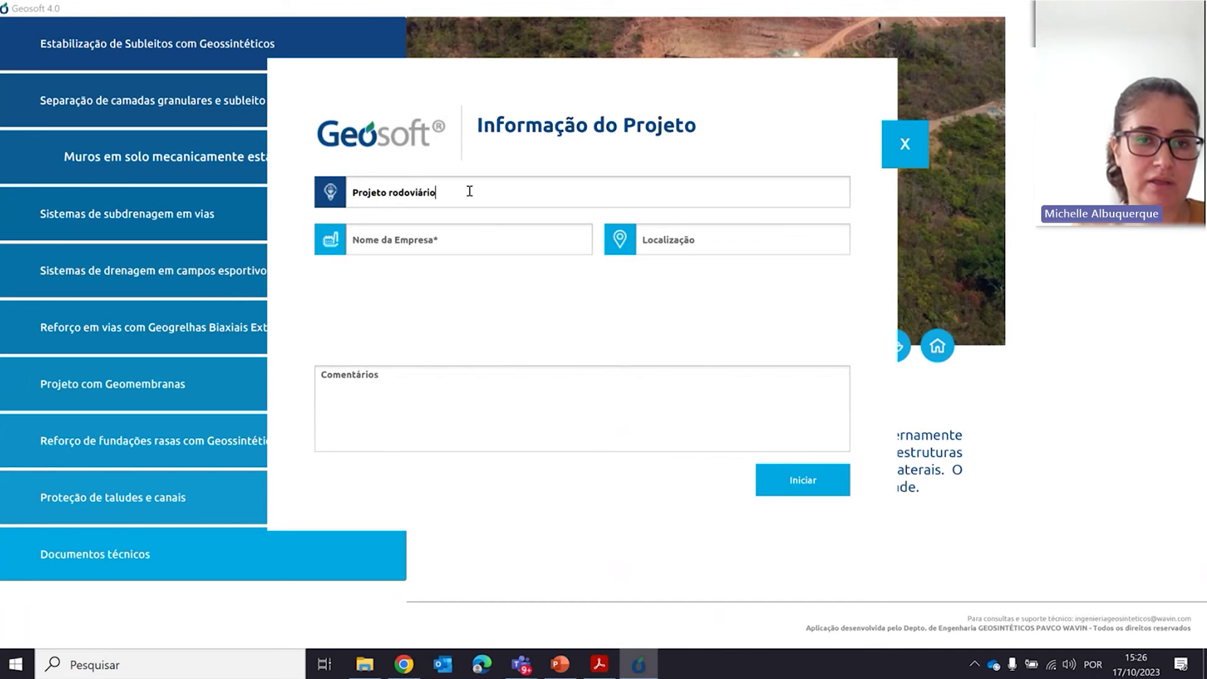
click(480, 232)
text(Bidim Wavin)
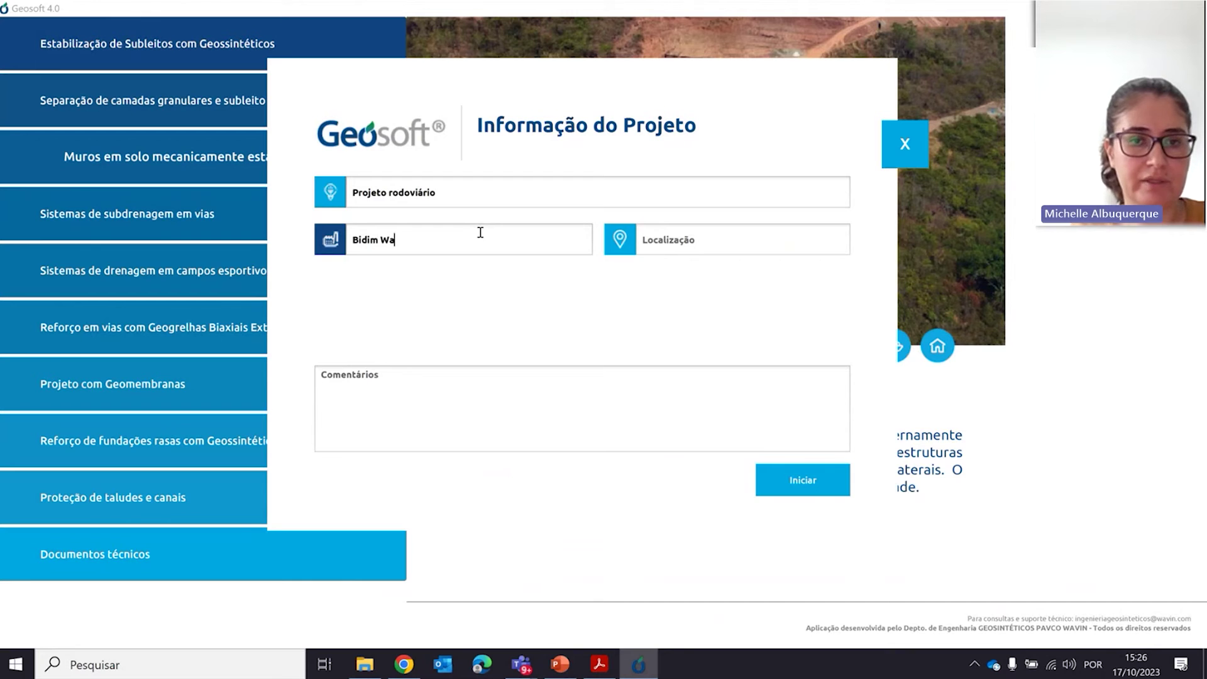
click(670, 251)
text(SP)
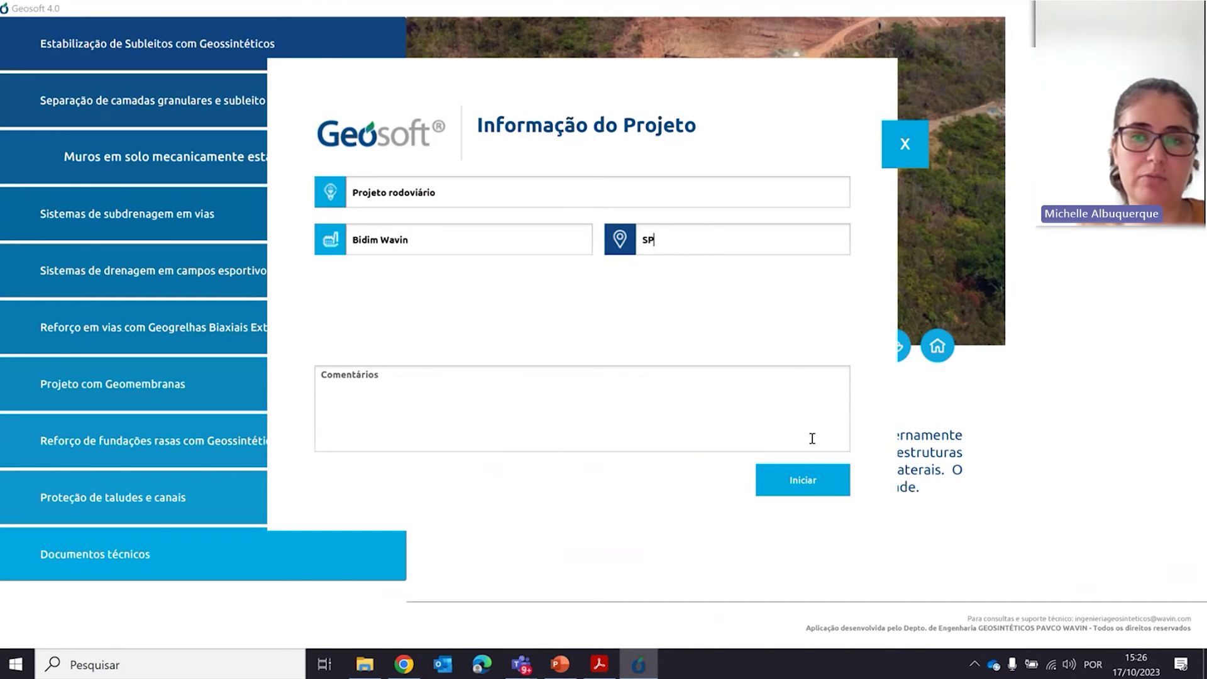
click(818, 493)
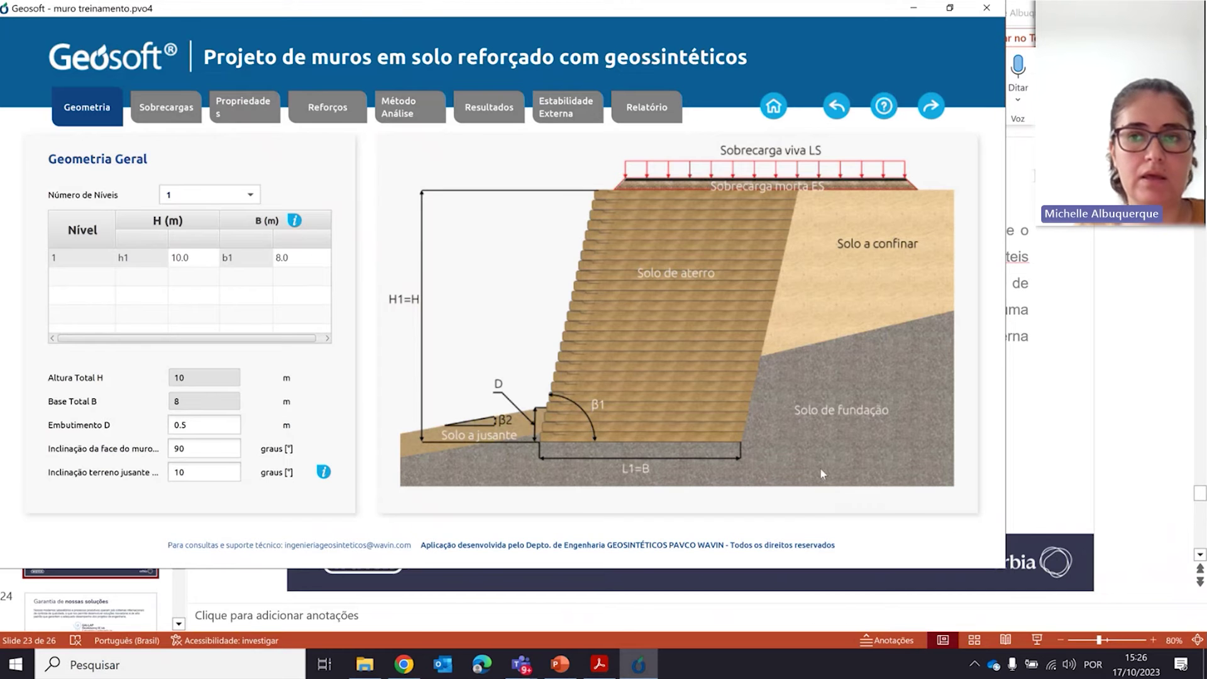
Maximize the project window and read the information note on the recommended base width B
click(949, 8)
click(1015, 38)
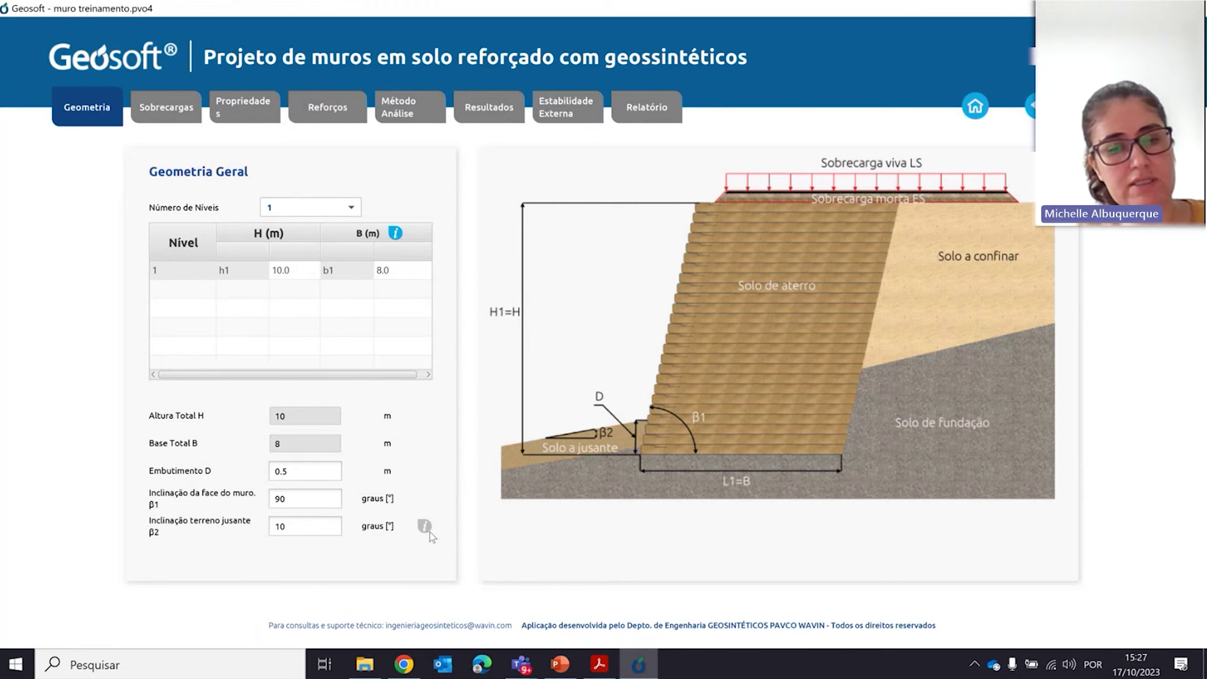
click(396, 234)
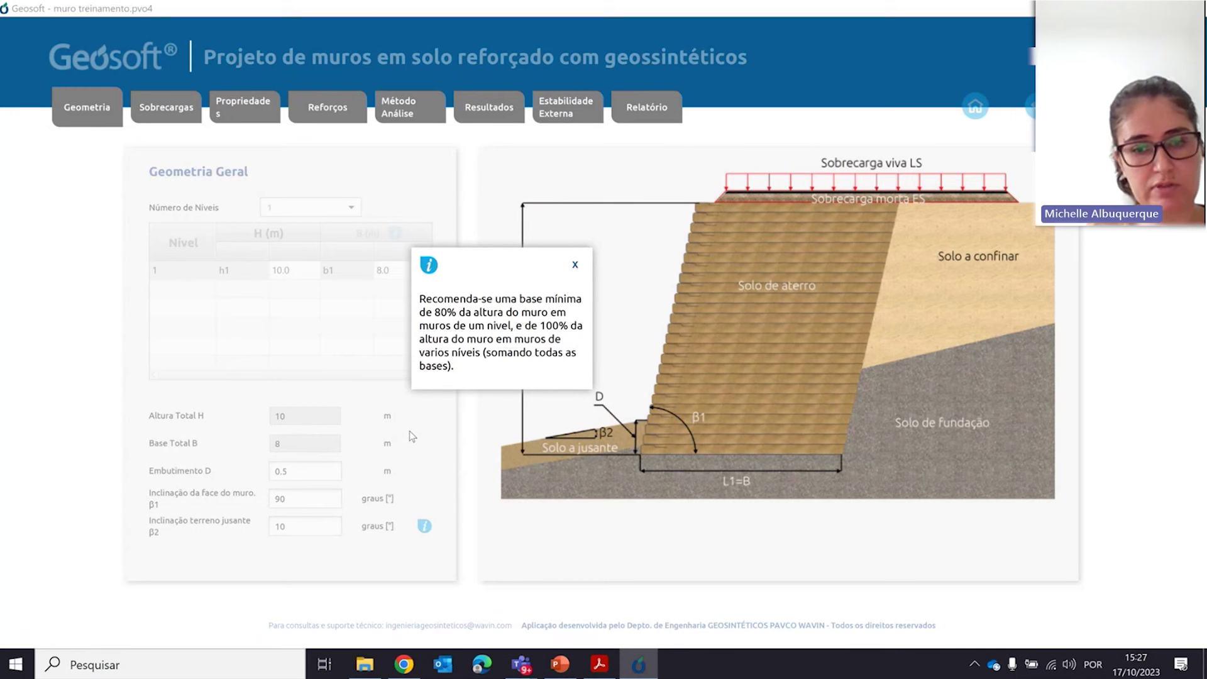
click(576, 266)
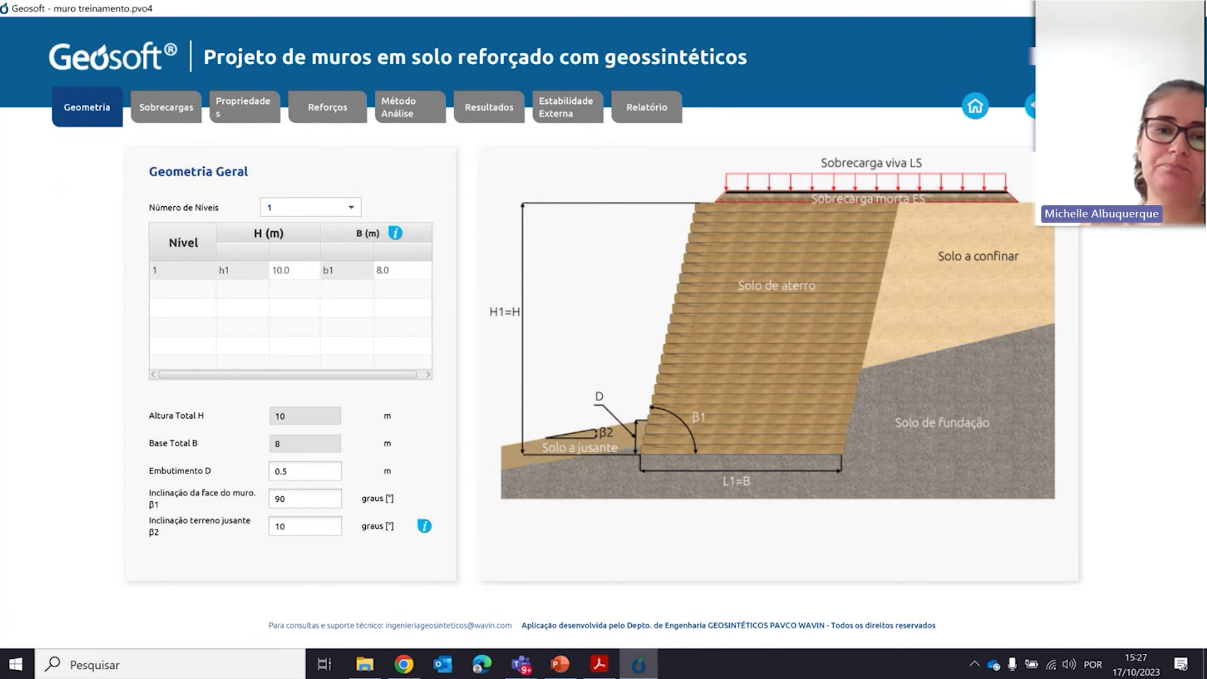
Review the help document on reinforced soil walls, including the WSD and LRFD factors and the internal stability equations
click(1101, 106)
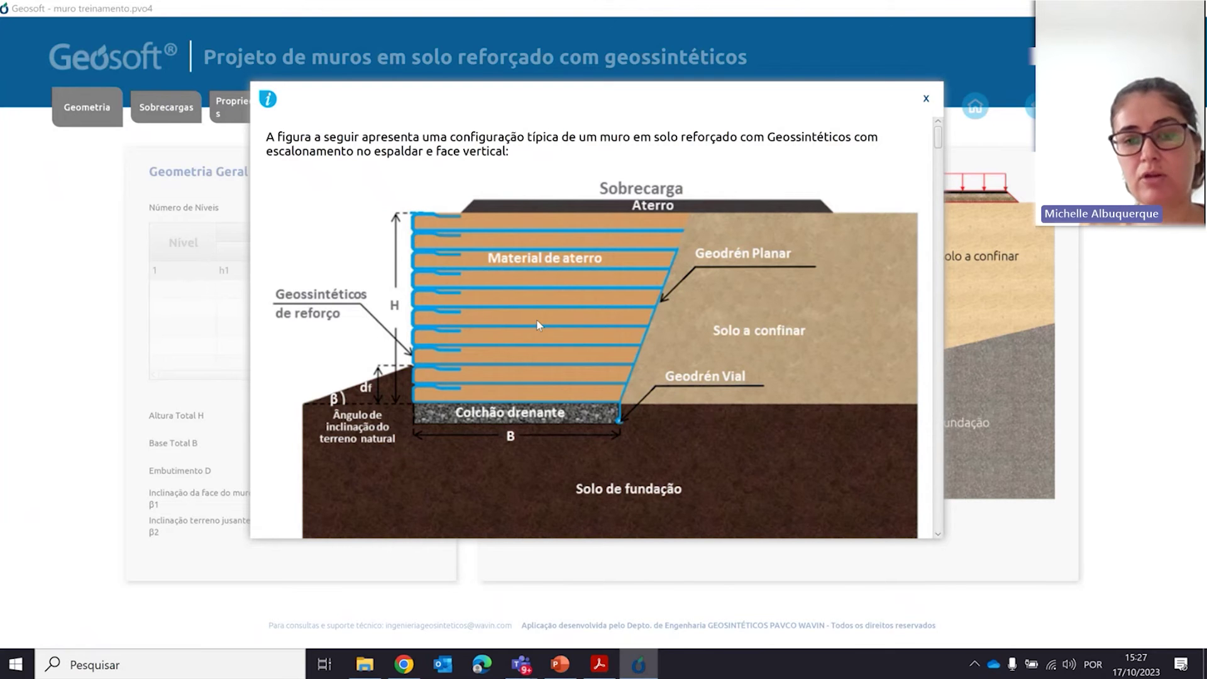
scroll(539, 325, down, 1)
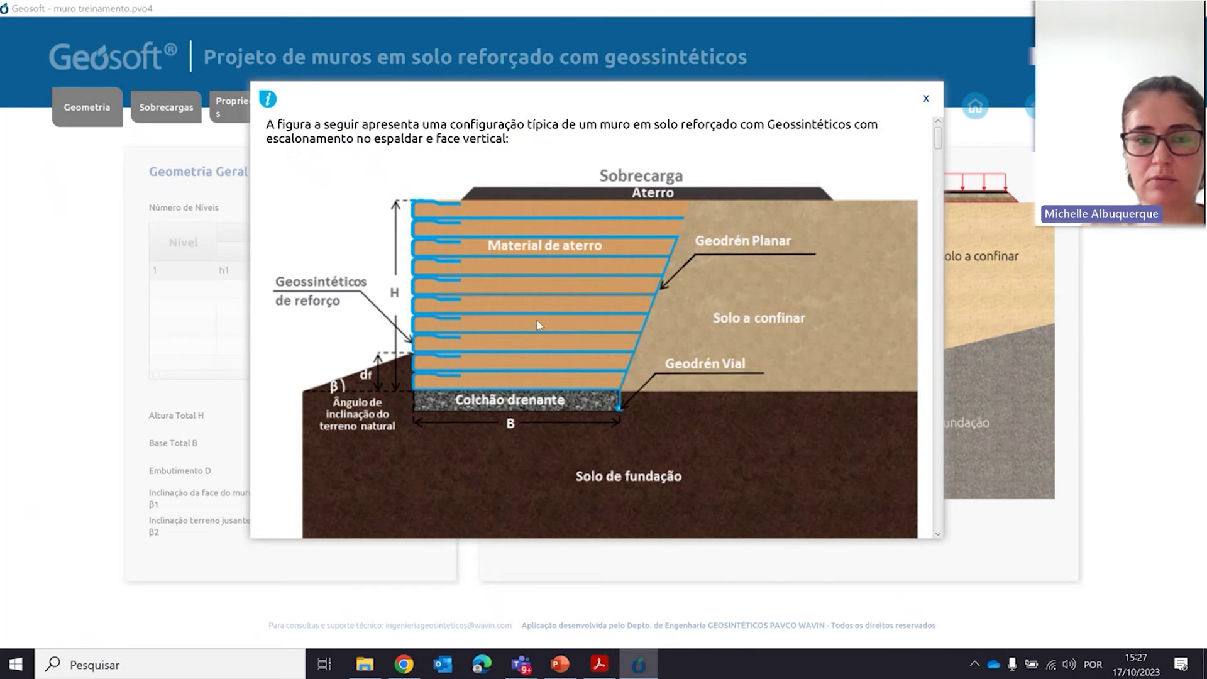
scroll(539, 325, down, 2)
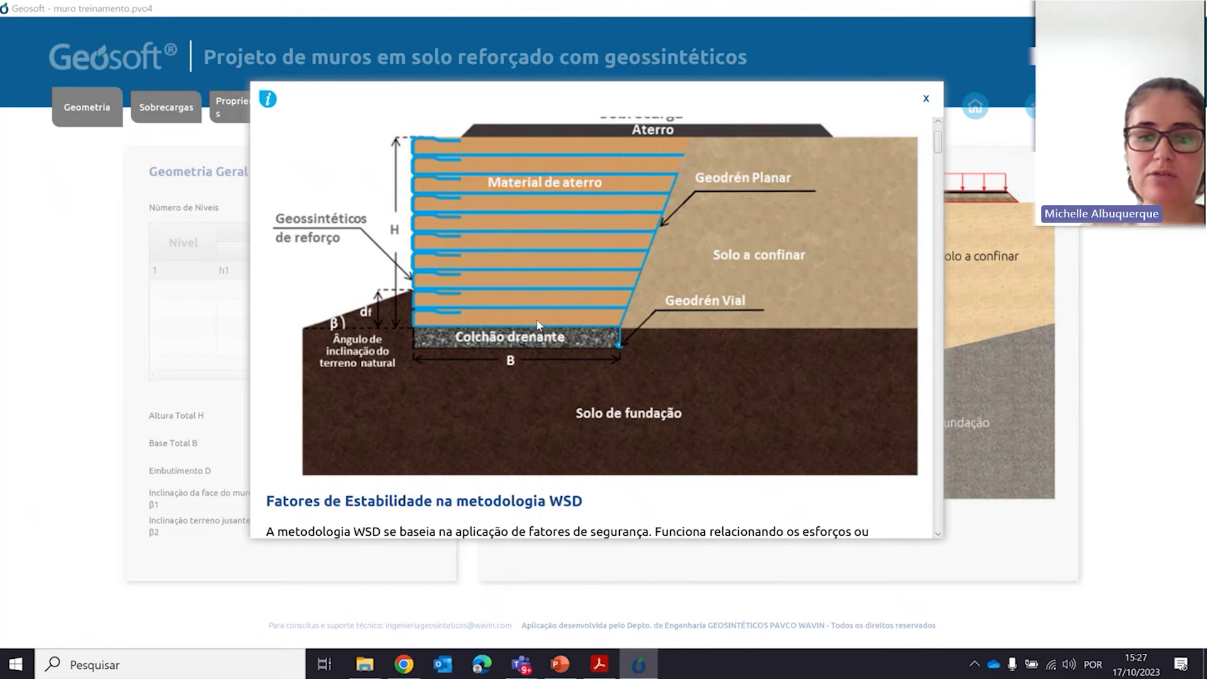
scroll(537, 325, down, 2)
scroll(538, 325, down, 6)
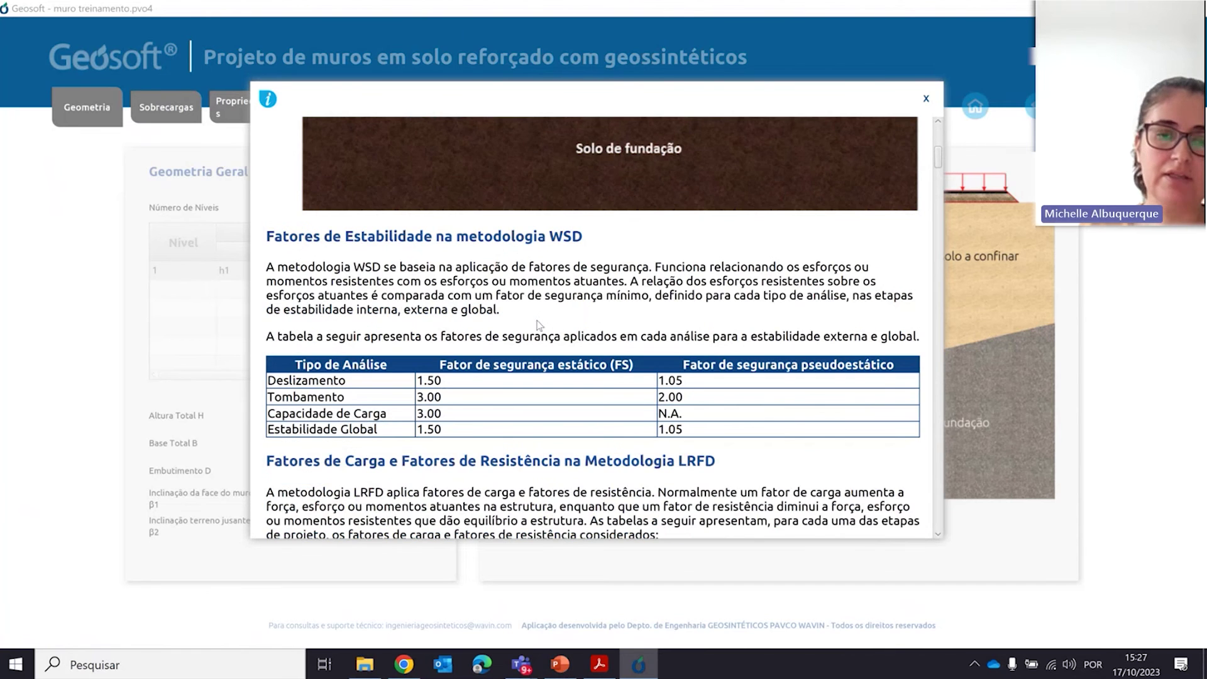
scroll(528, 355, down, 2)
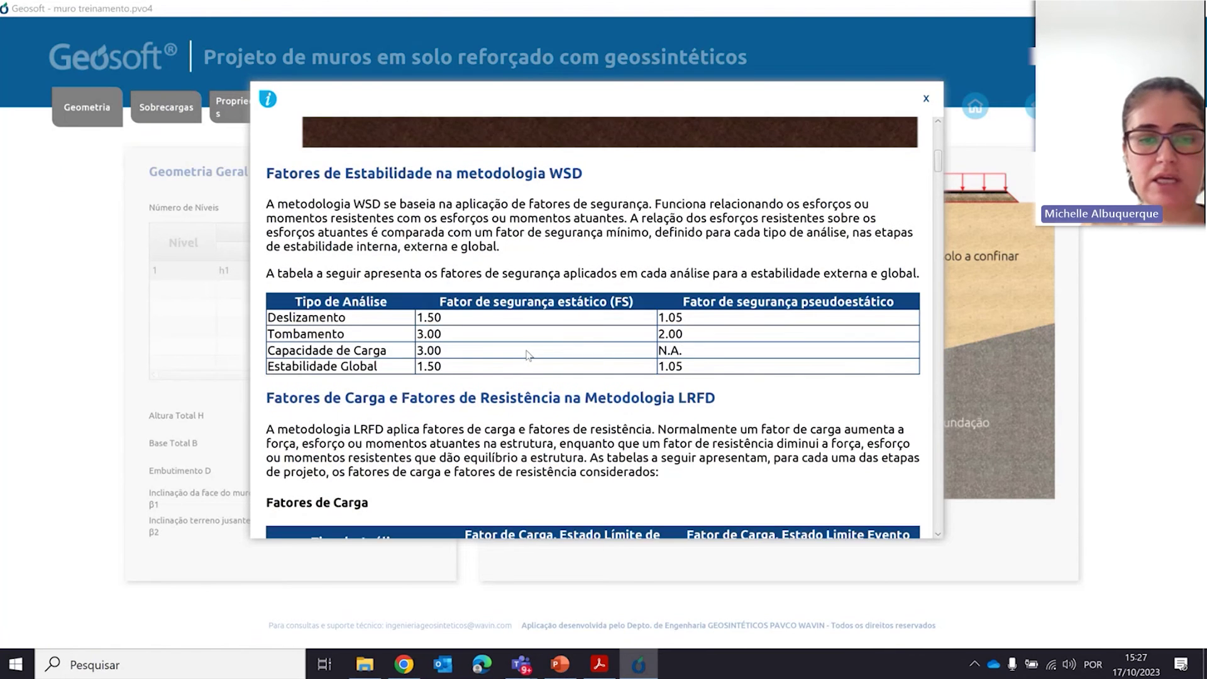
scroll(528, 356, down, 12)
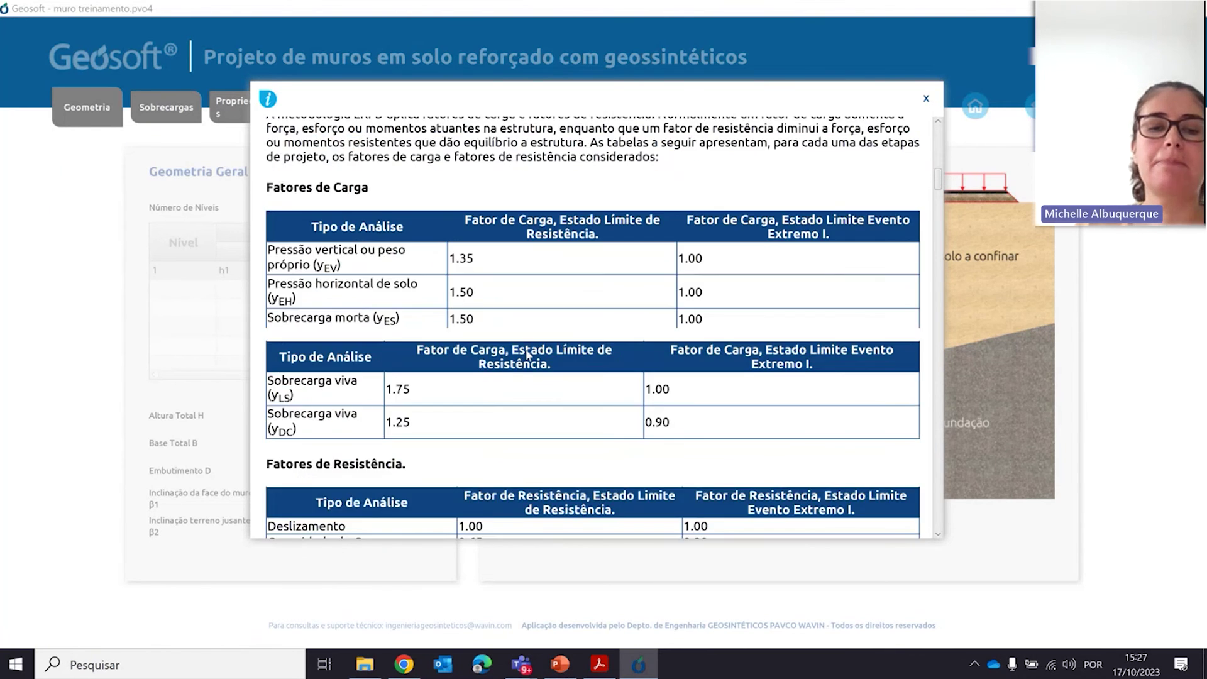
scroll(624, 363, down, 5)
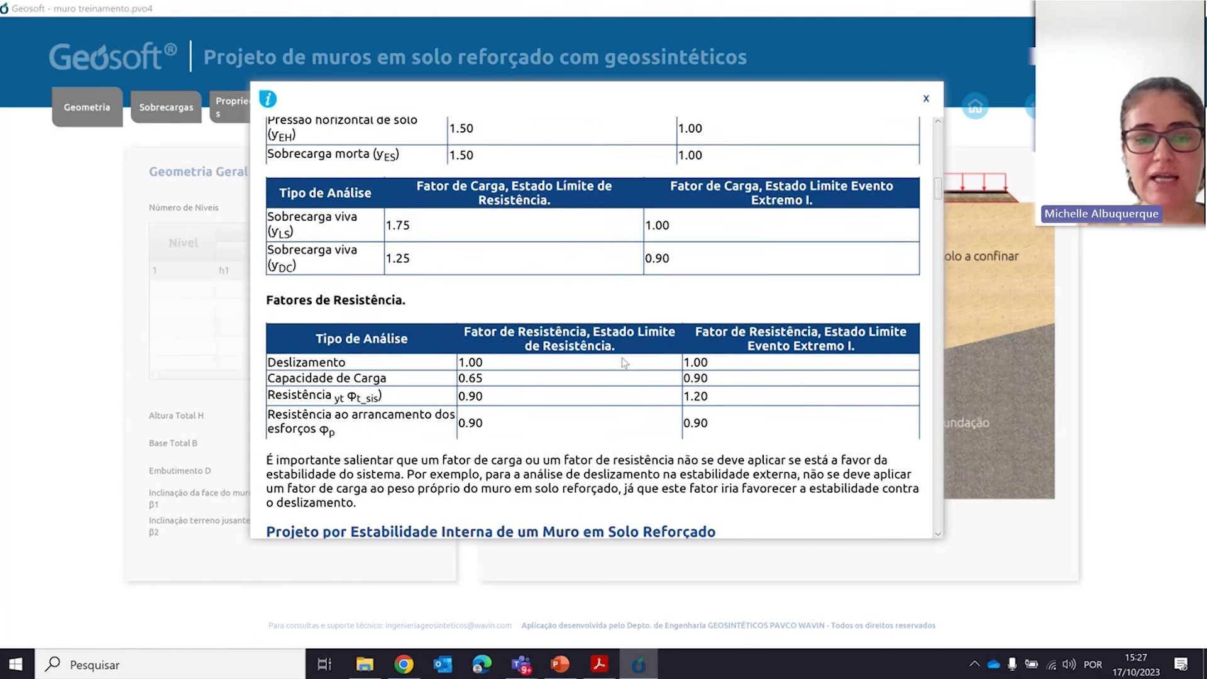
scroll(624, 363, down, 5)
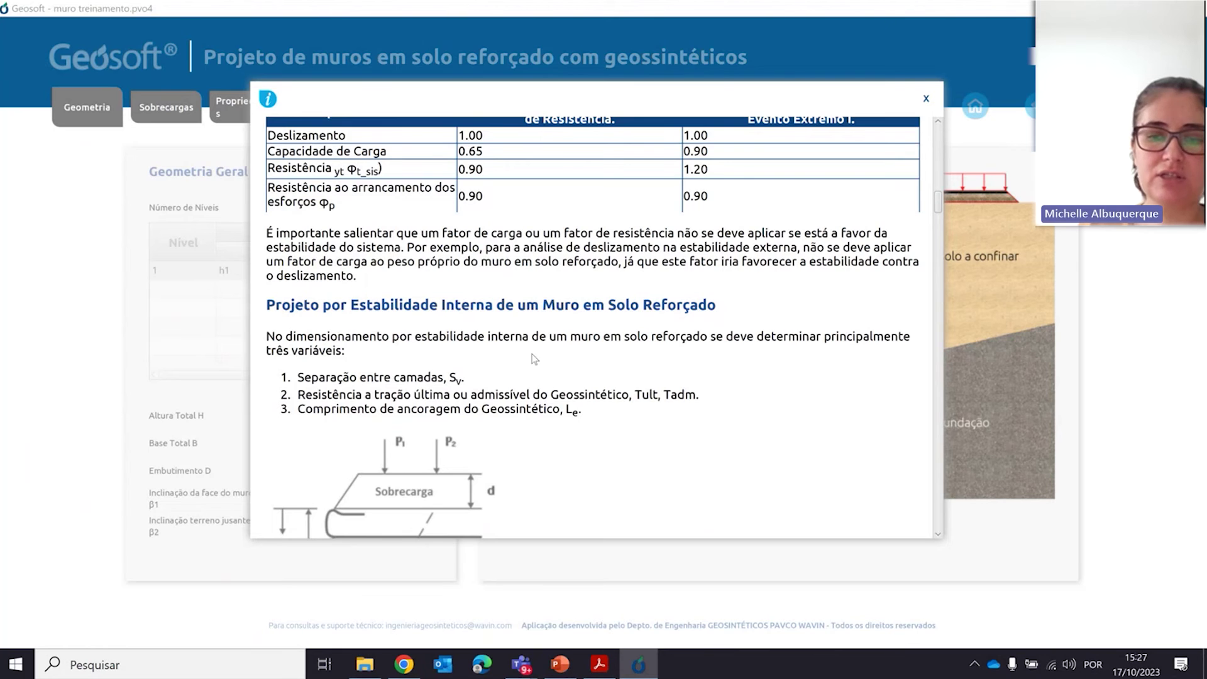
scroll(740, 429, down, 13)
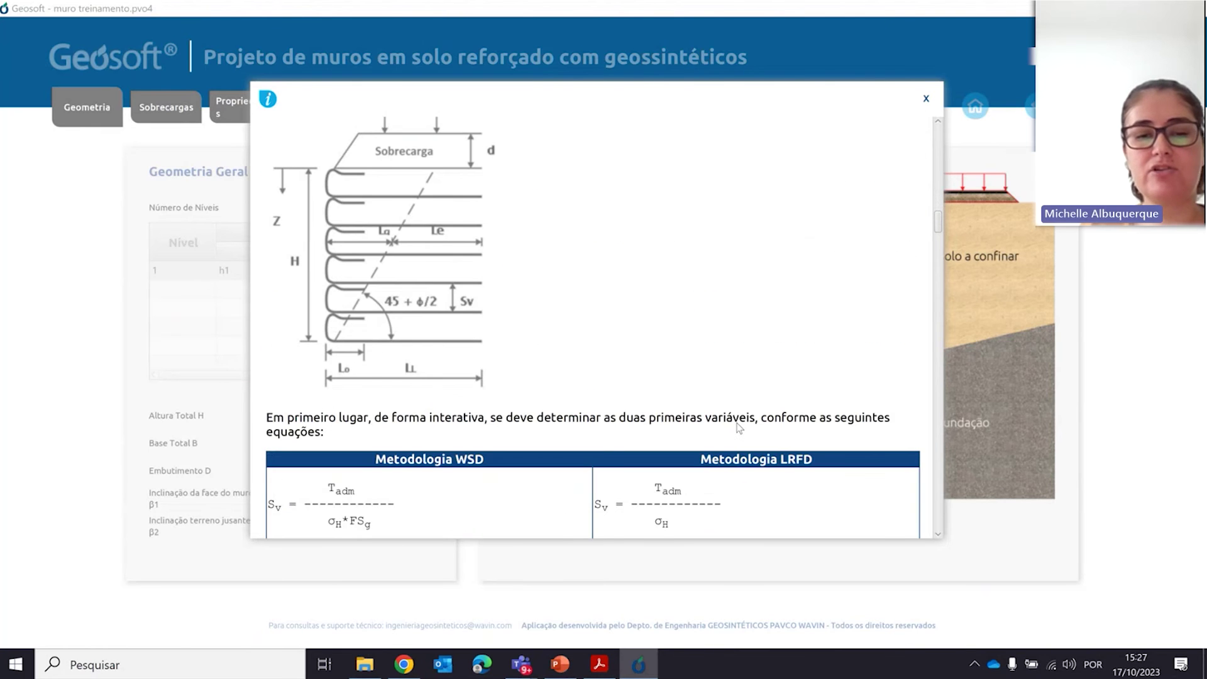
scroll(739, 429, down, 5)
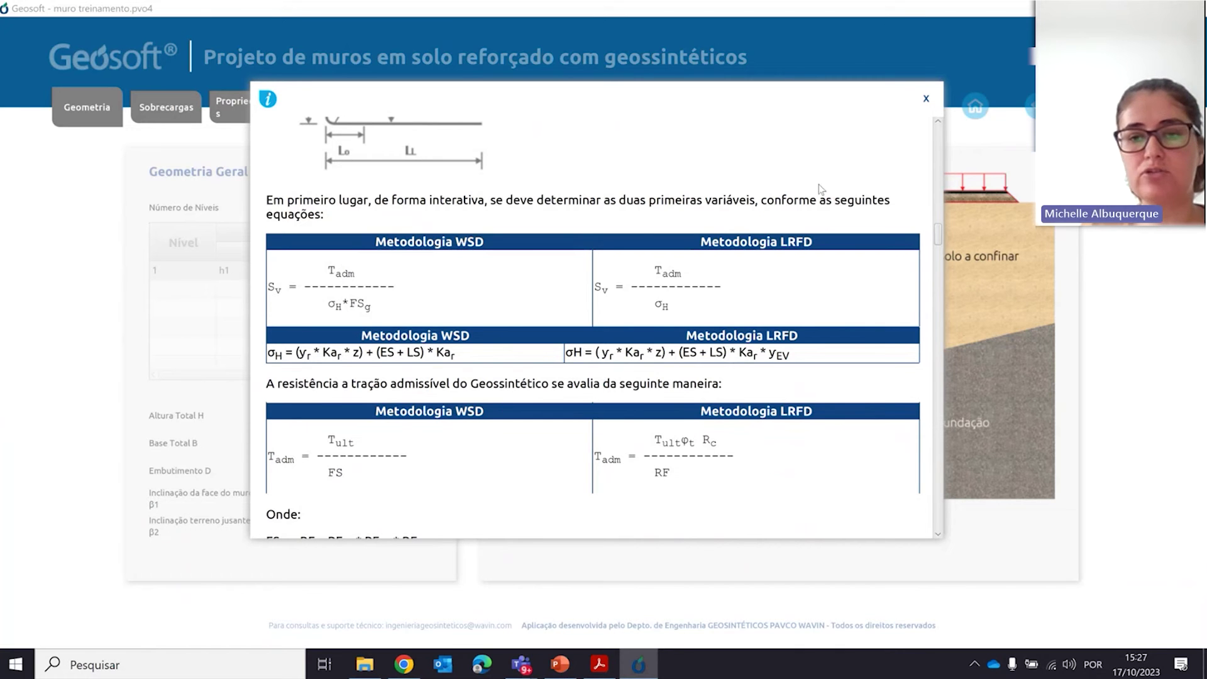
click(926, 100)
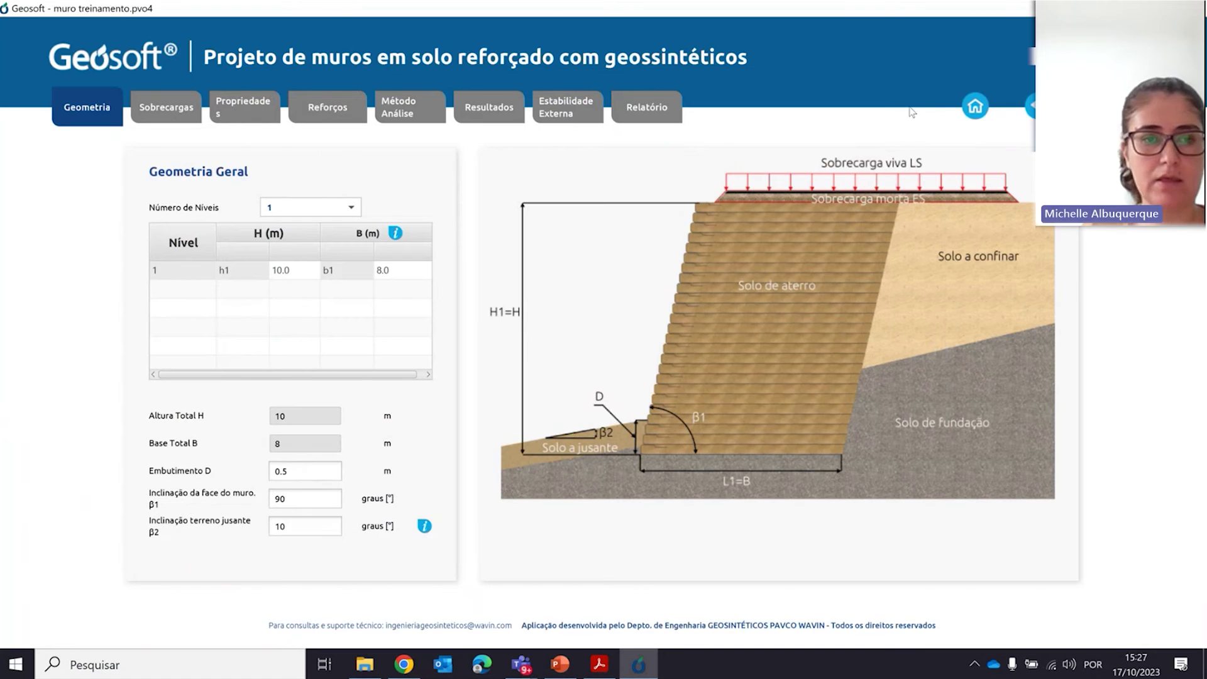
Preview the wall geometry with 4 levels and return the number of levels to 1
click(354, 210)
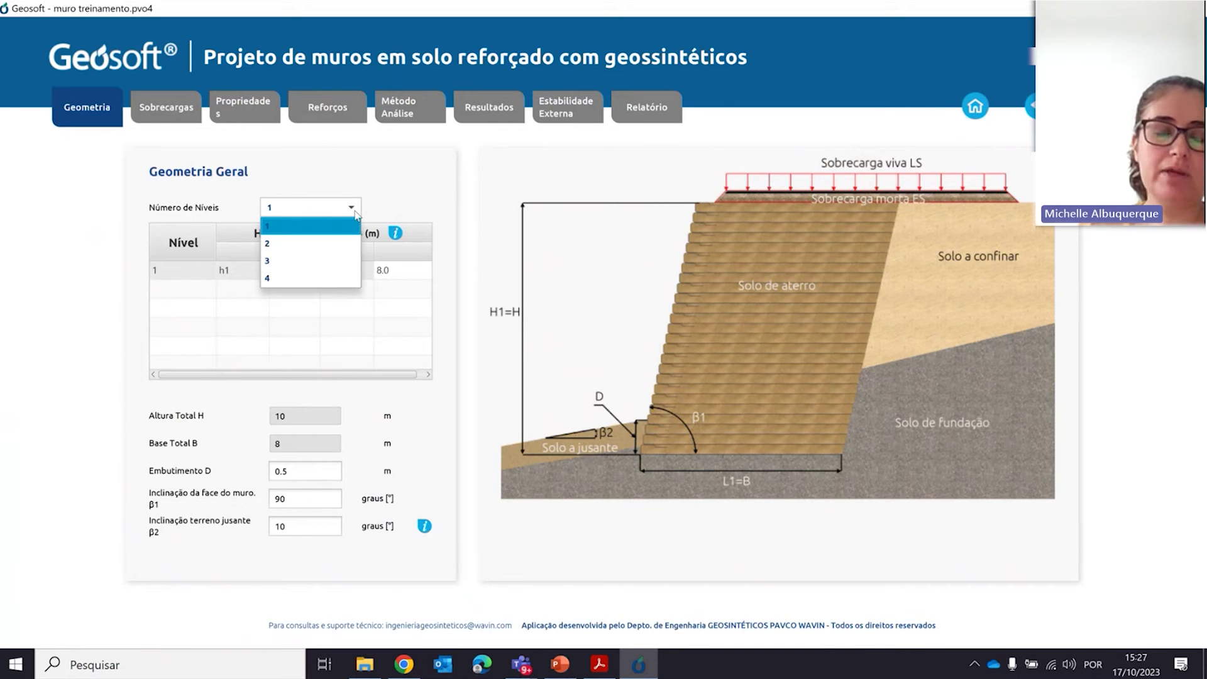
click(306, 278)
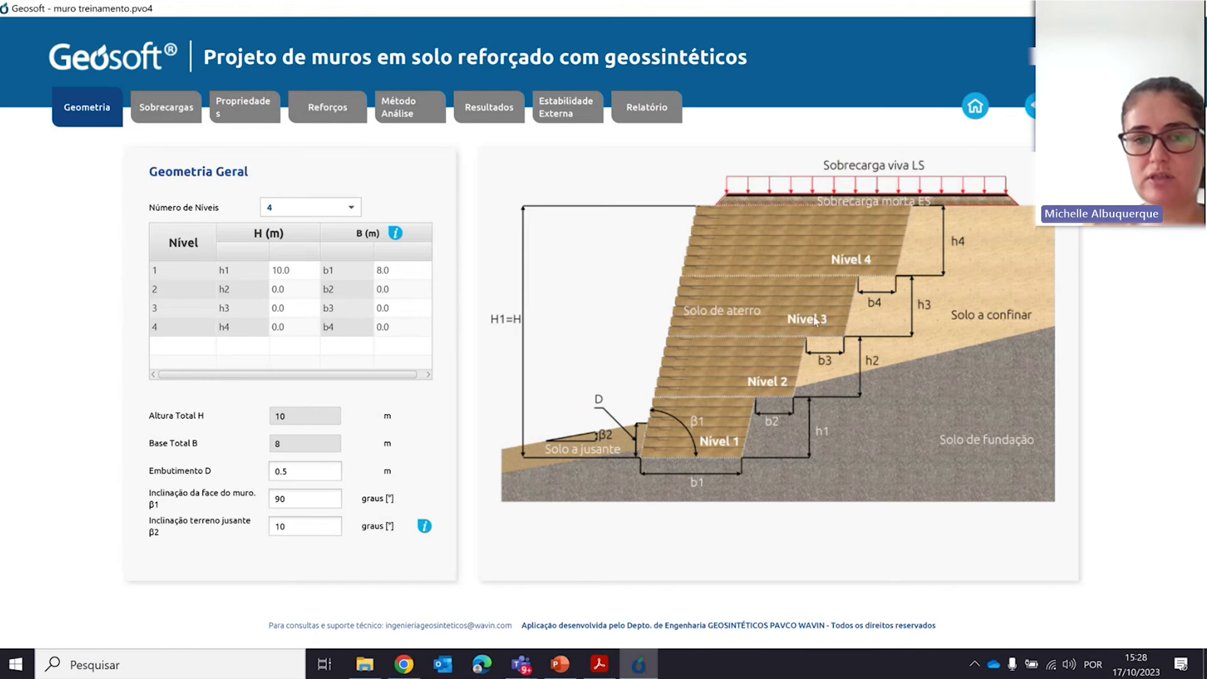
click(356, 211)
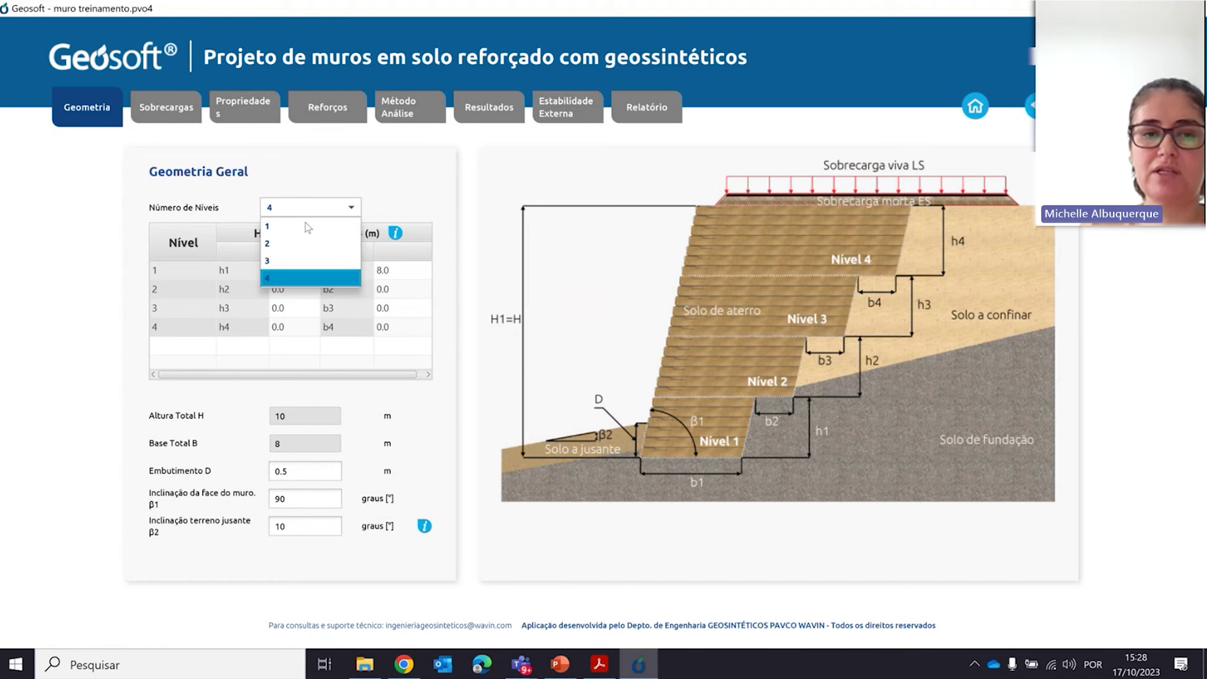
click(289, 228)
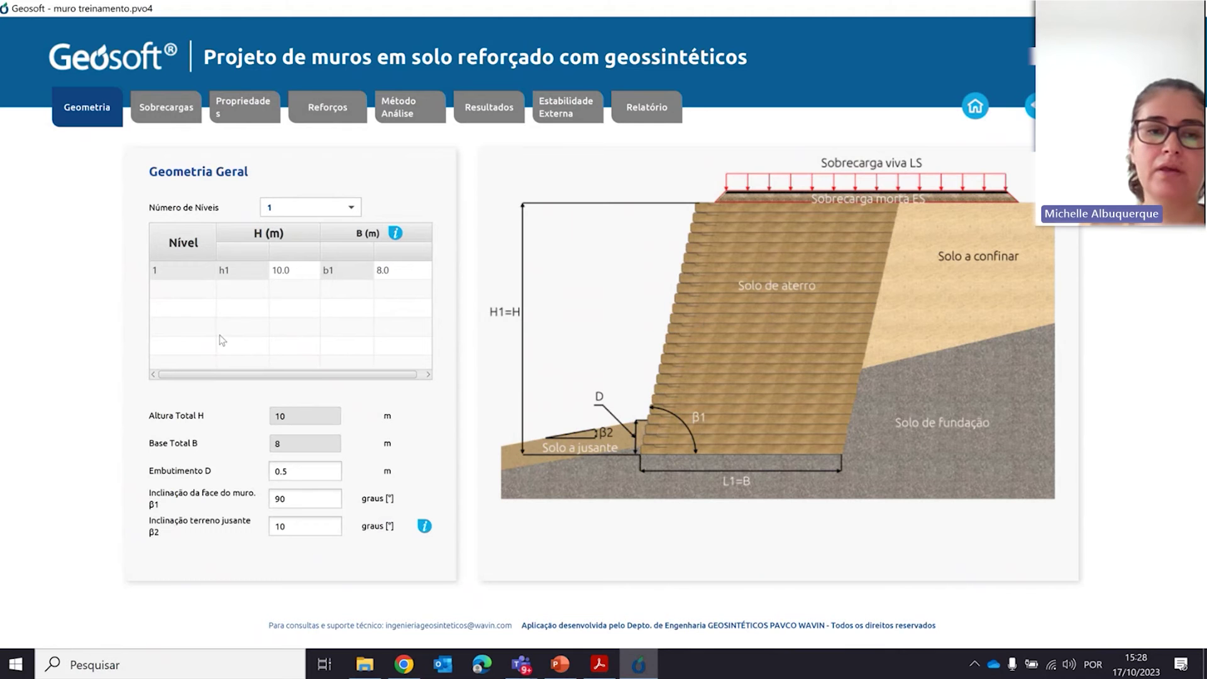
Set the level 1 height h1 to 12 m in the general geometry table
click(293, 266)
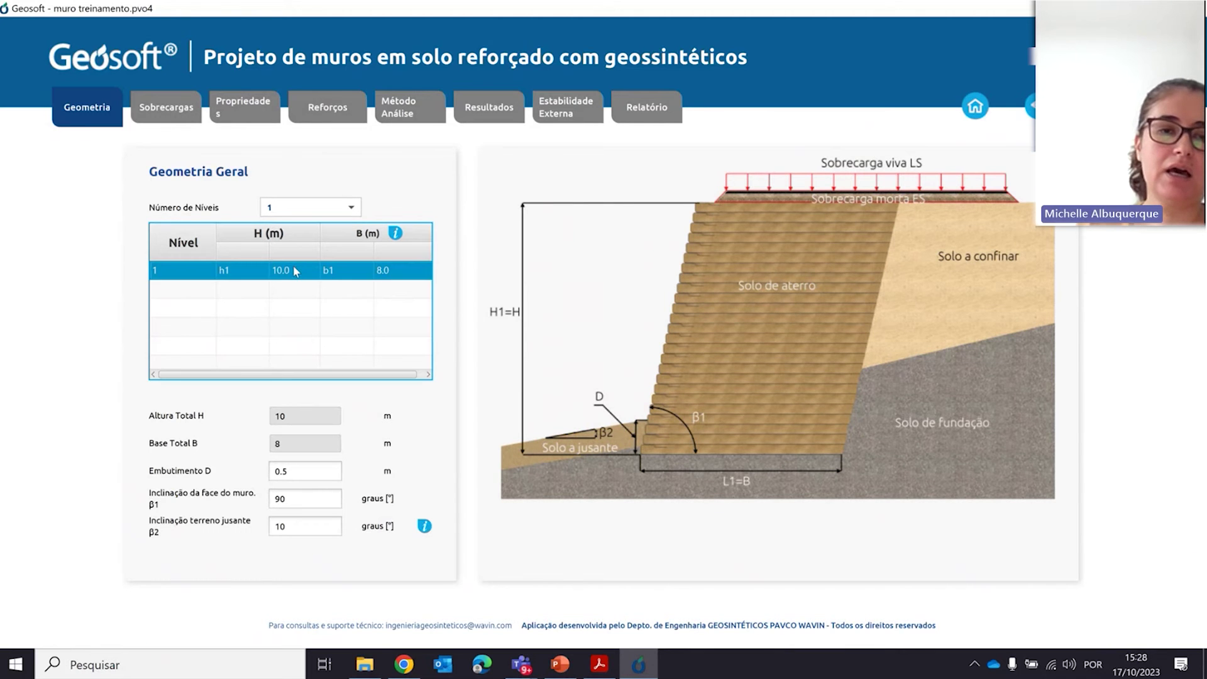
click(293, 267)
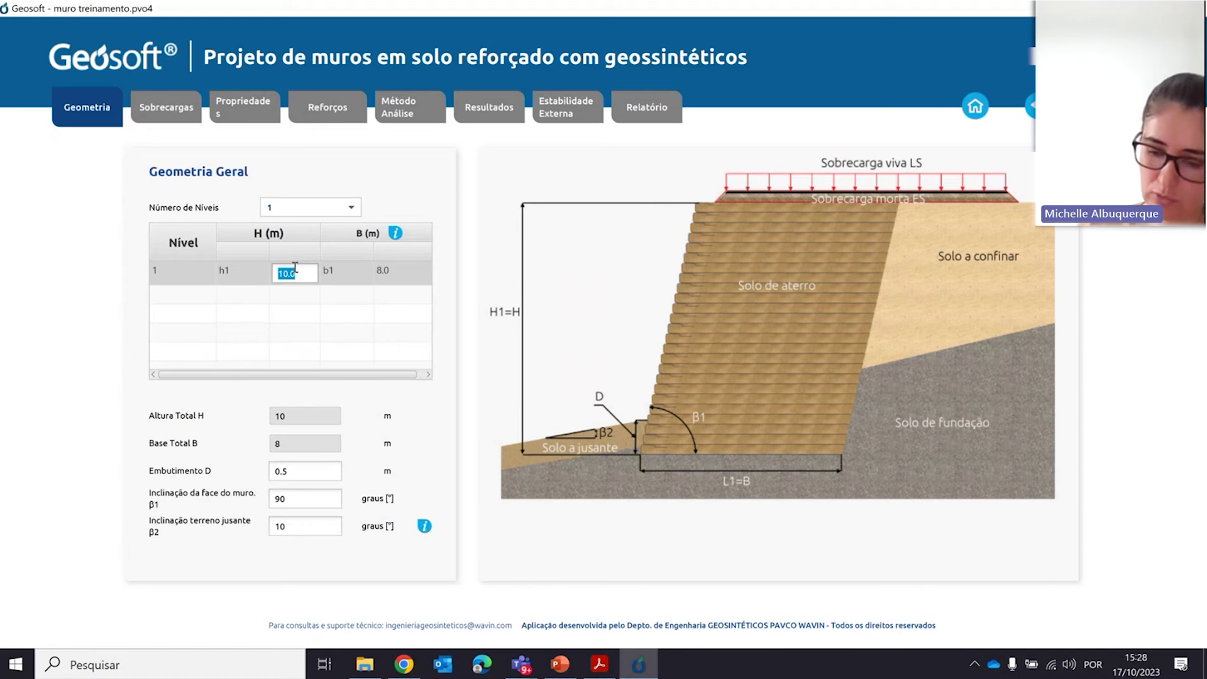
text(12)
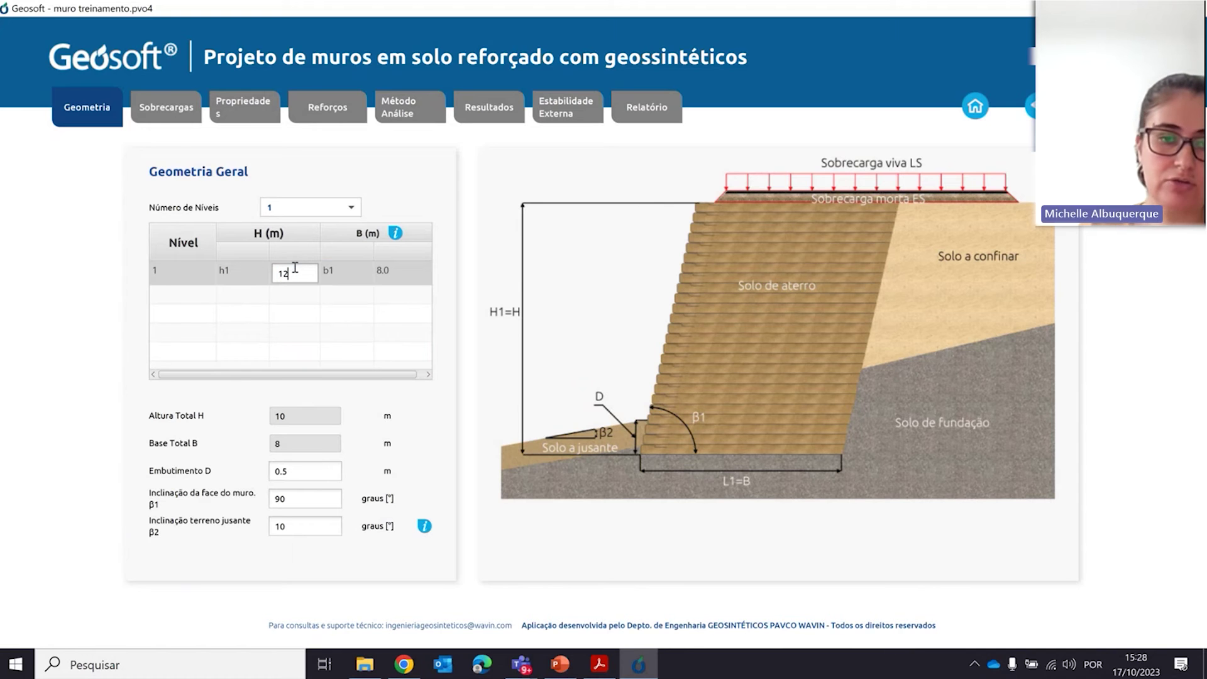
key(Return)
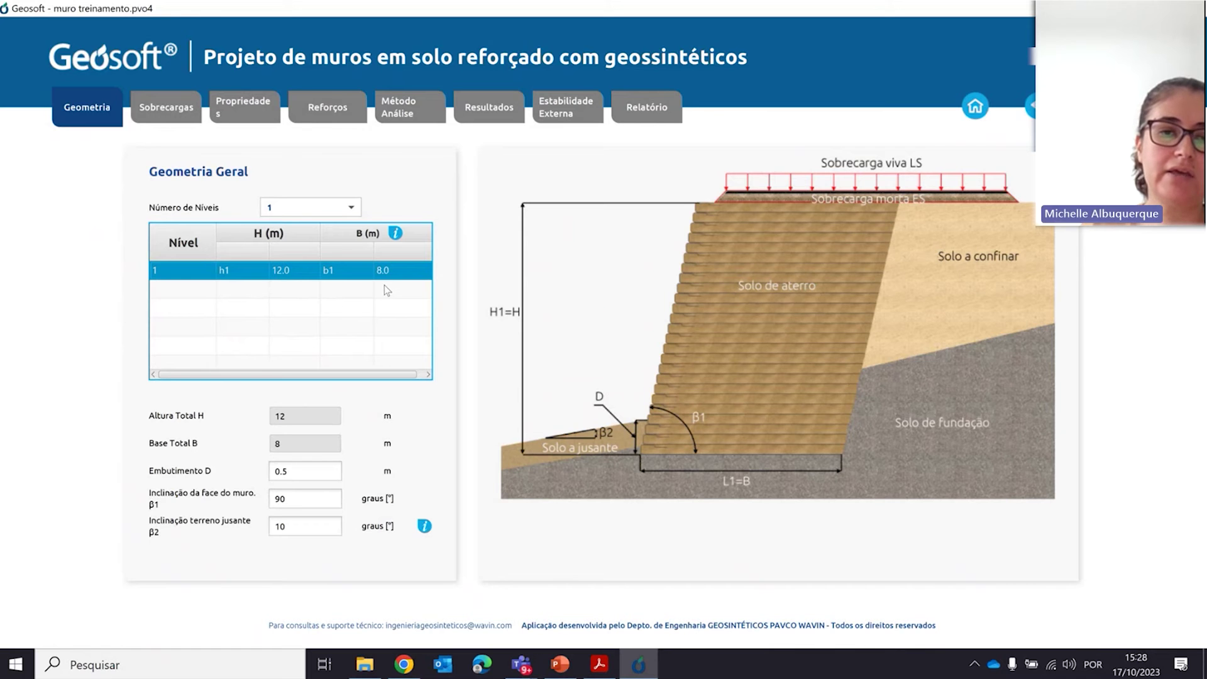
Check the base width recommendation and set the level 1 base b1 to 10 m
click(395, 235)
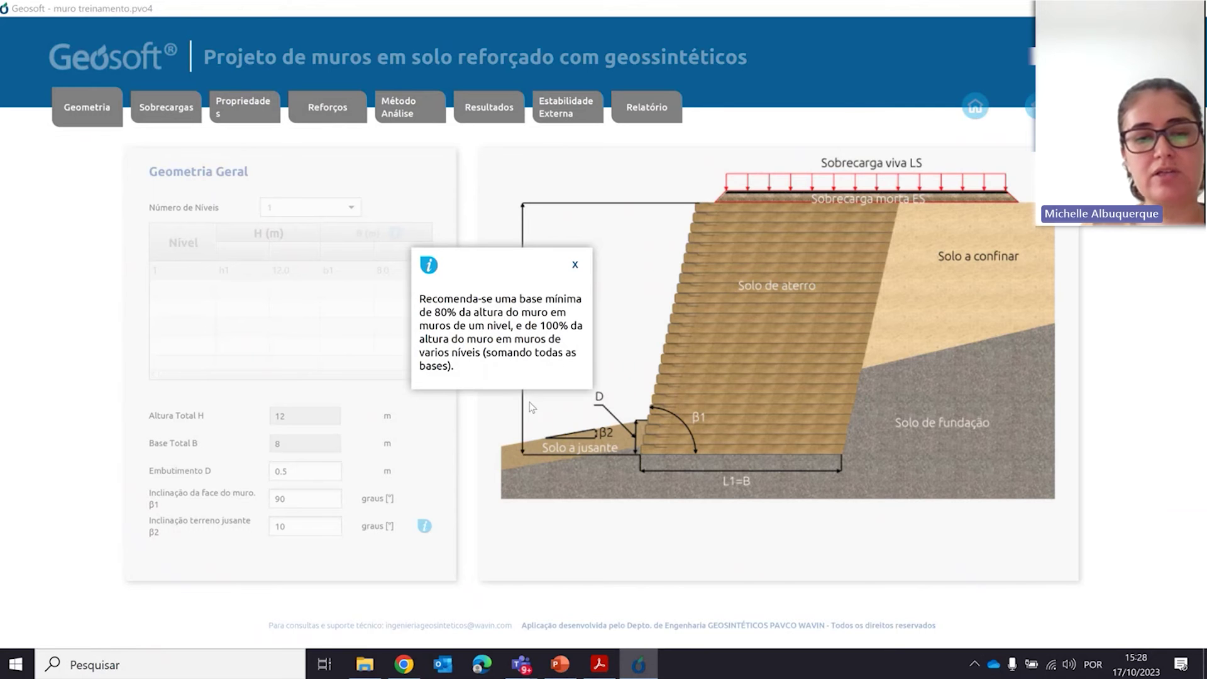
click(575, 266)
double_click(399, 277)
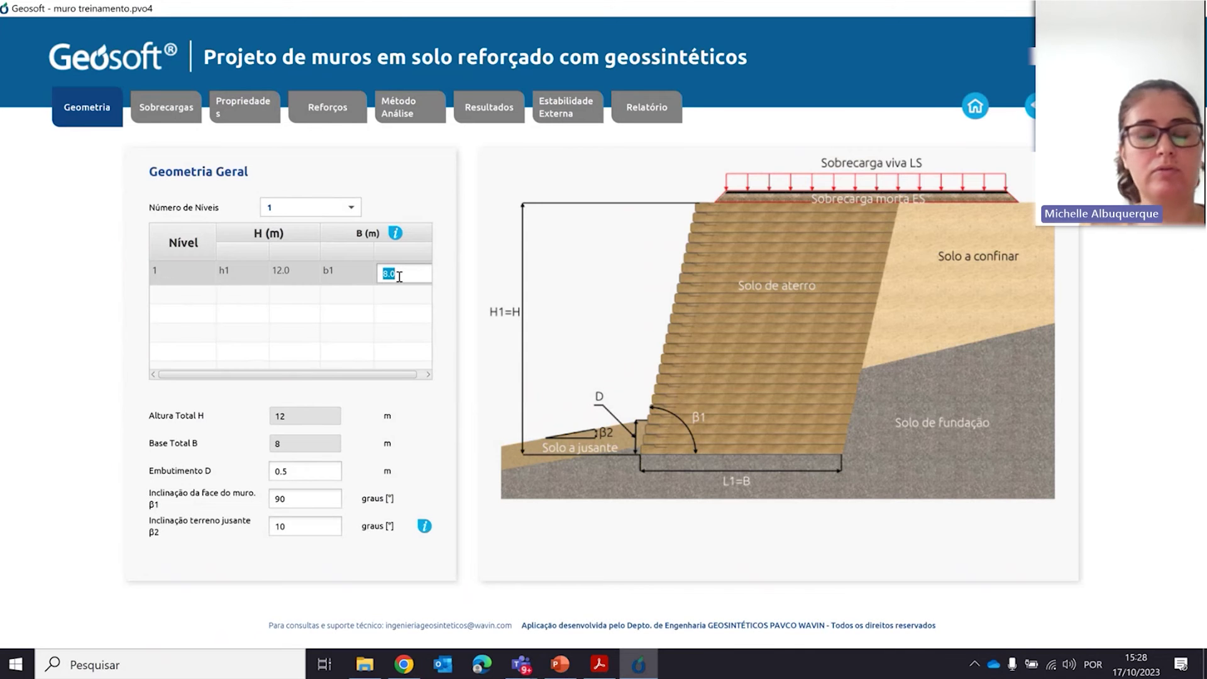
text(1)
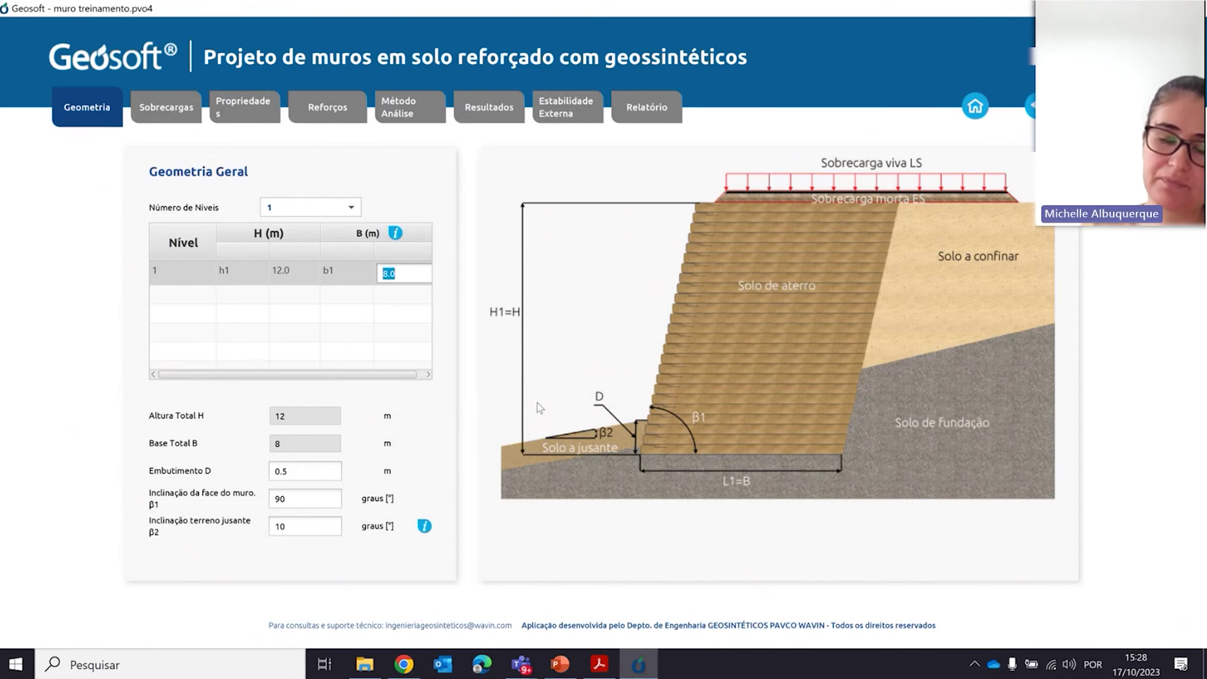
text(0)
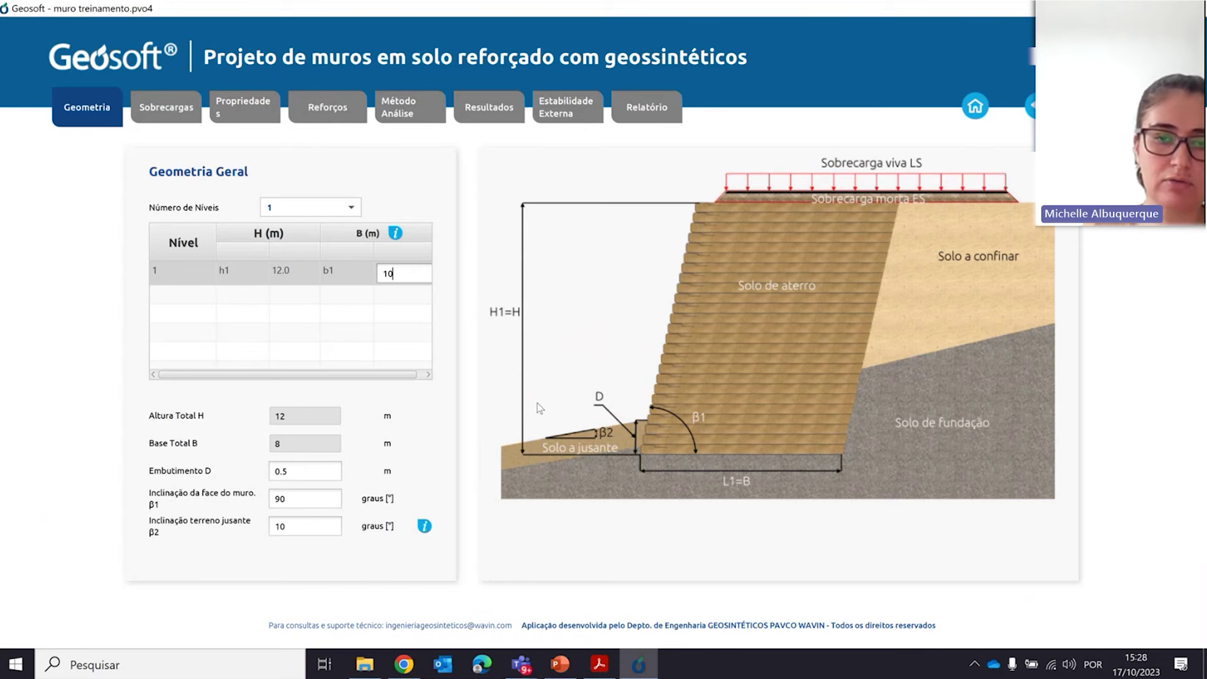
key(Return)
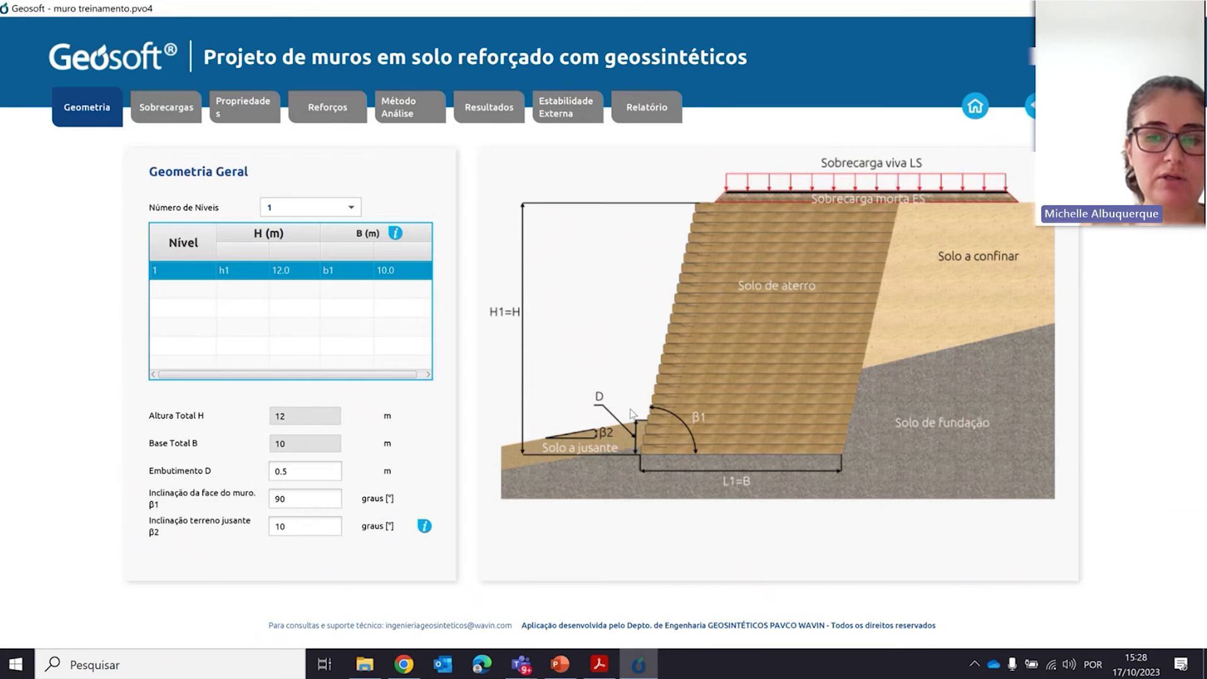
Set the wall's embedment depth D (Embutimento) to 1.2 m
click(295, 478)
click(295, 477)
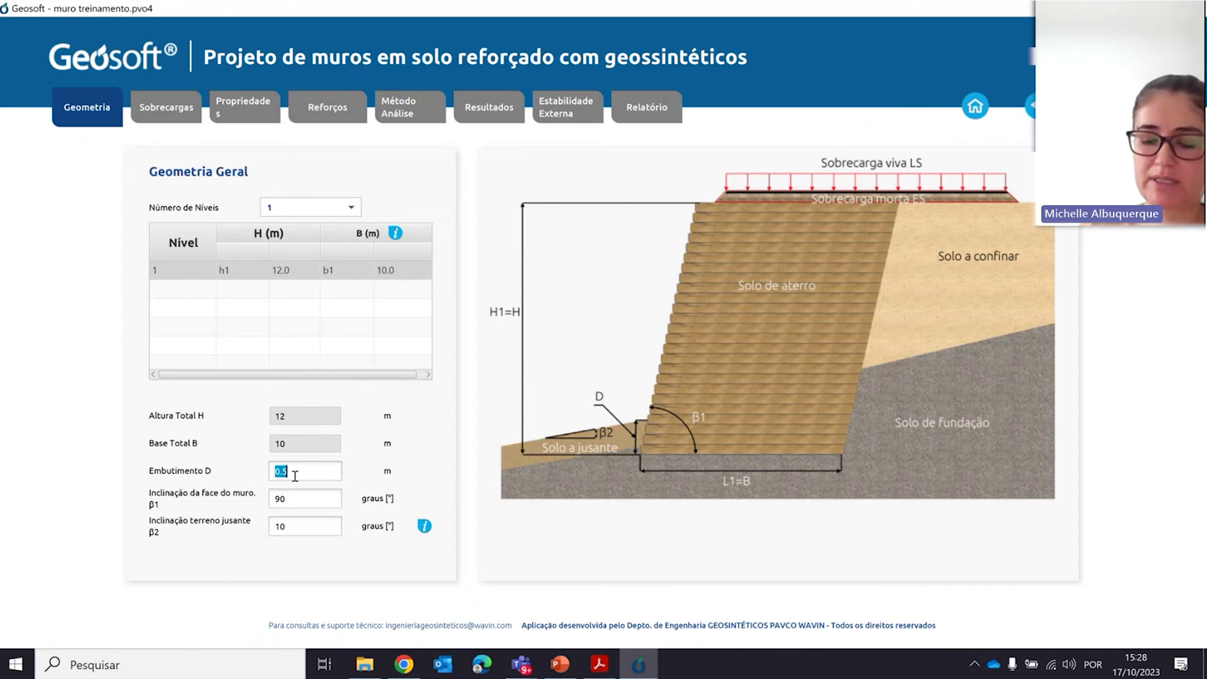
text(1.2)
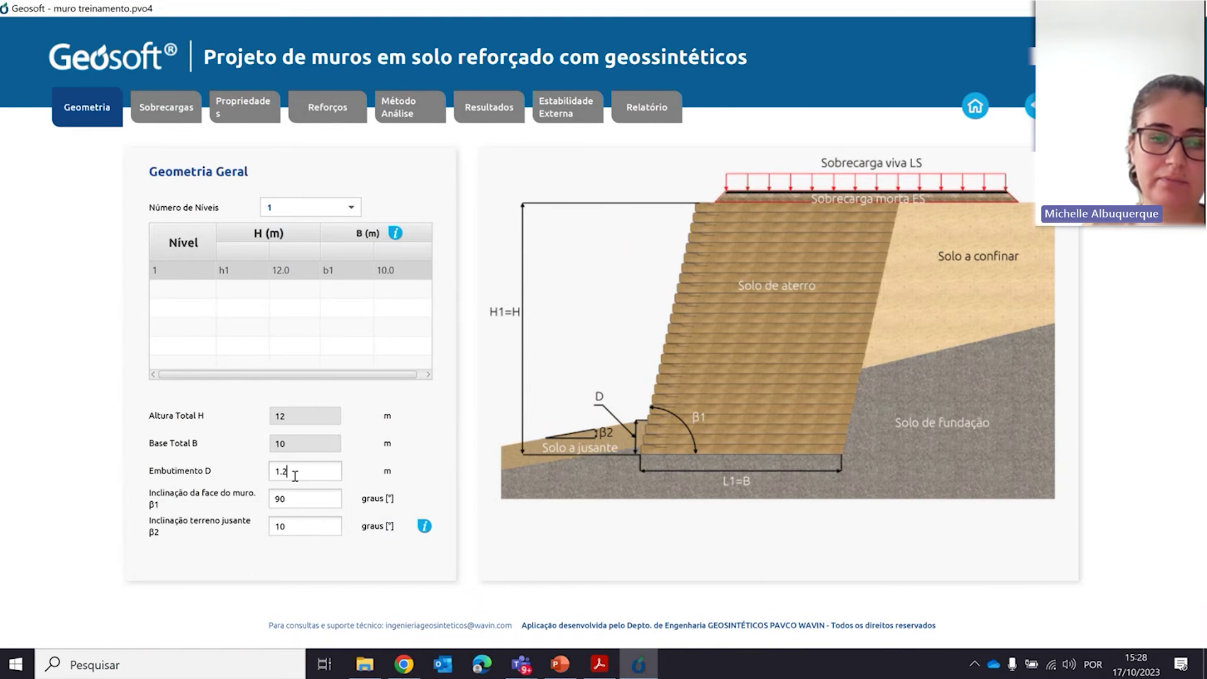
Set the wall face inclination β1 (Inclinação da face do muro) to 80 degrees in the general geometry
click(330, 501)
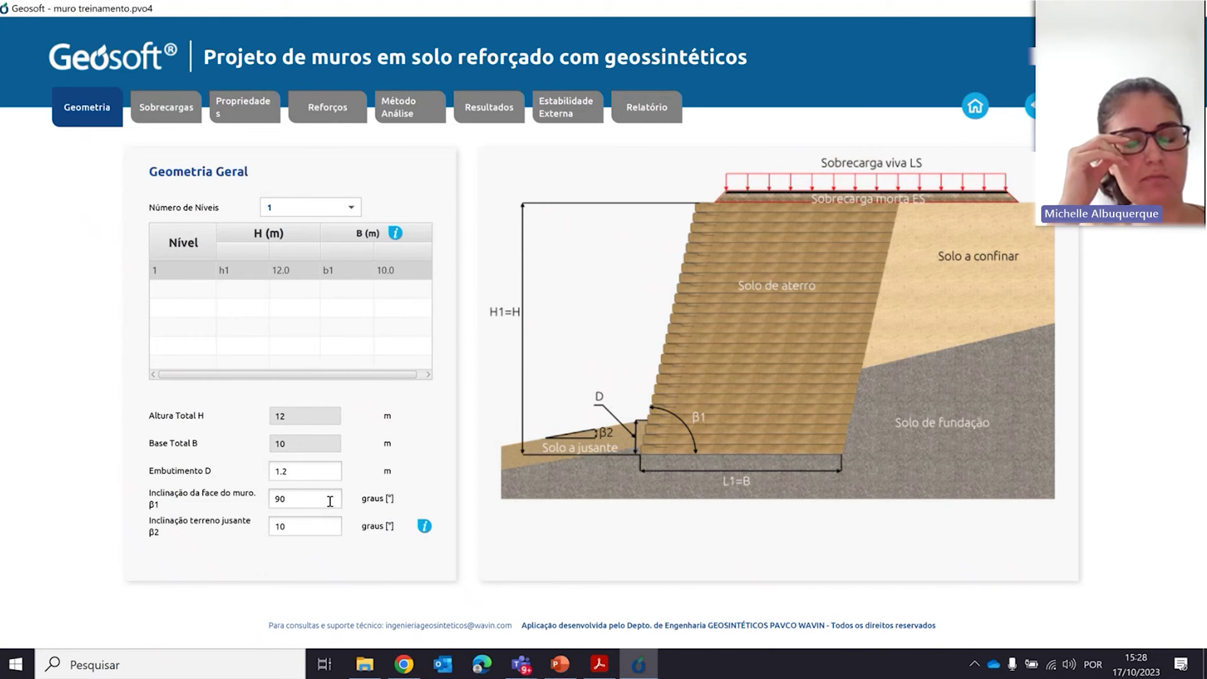
drag(305, 501, 273, 498)
text(80)
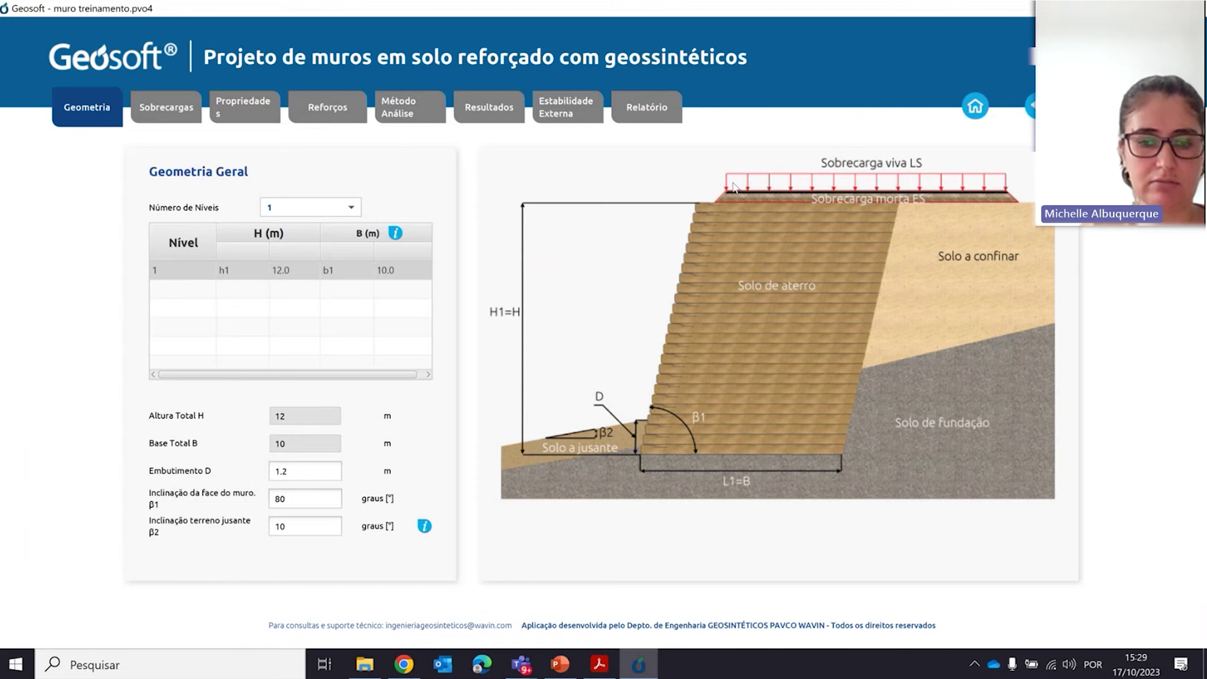
click(294, 523)
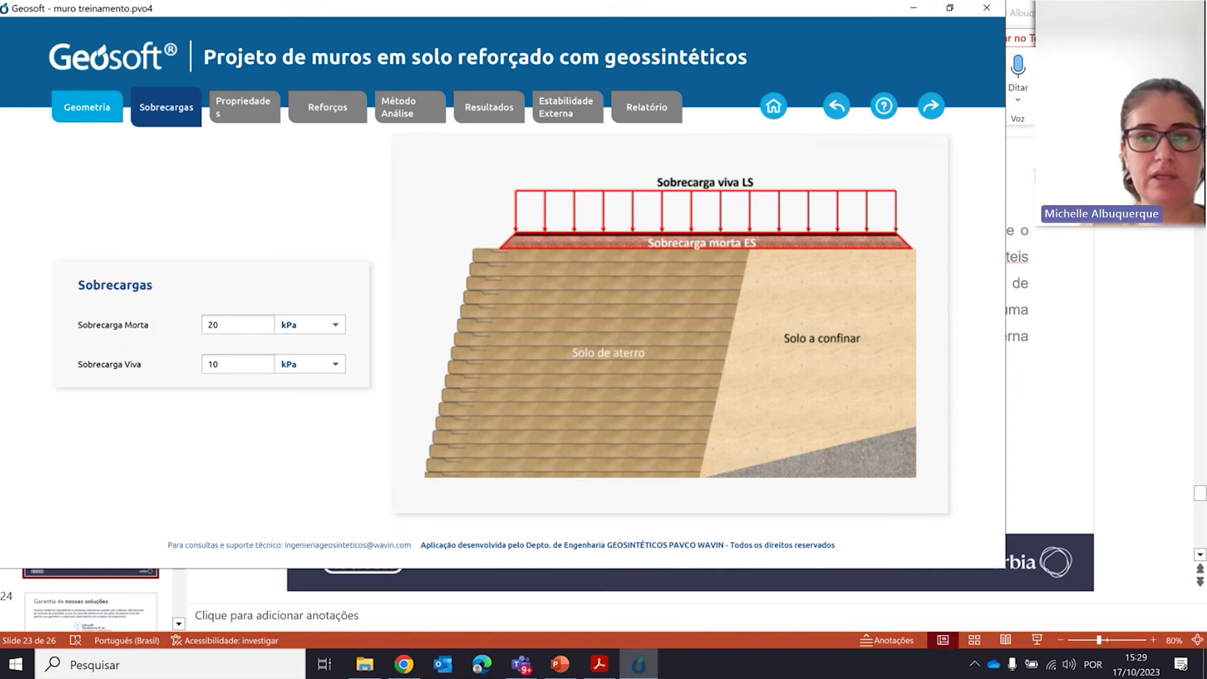
Set the dead surcharge (Sobrecarga Morta) to 0 kPa and the live surcharge (Sobrecarga Viva) to 25 kPa
key(super+Down)
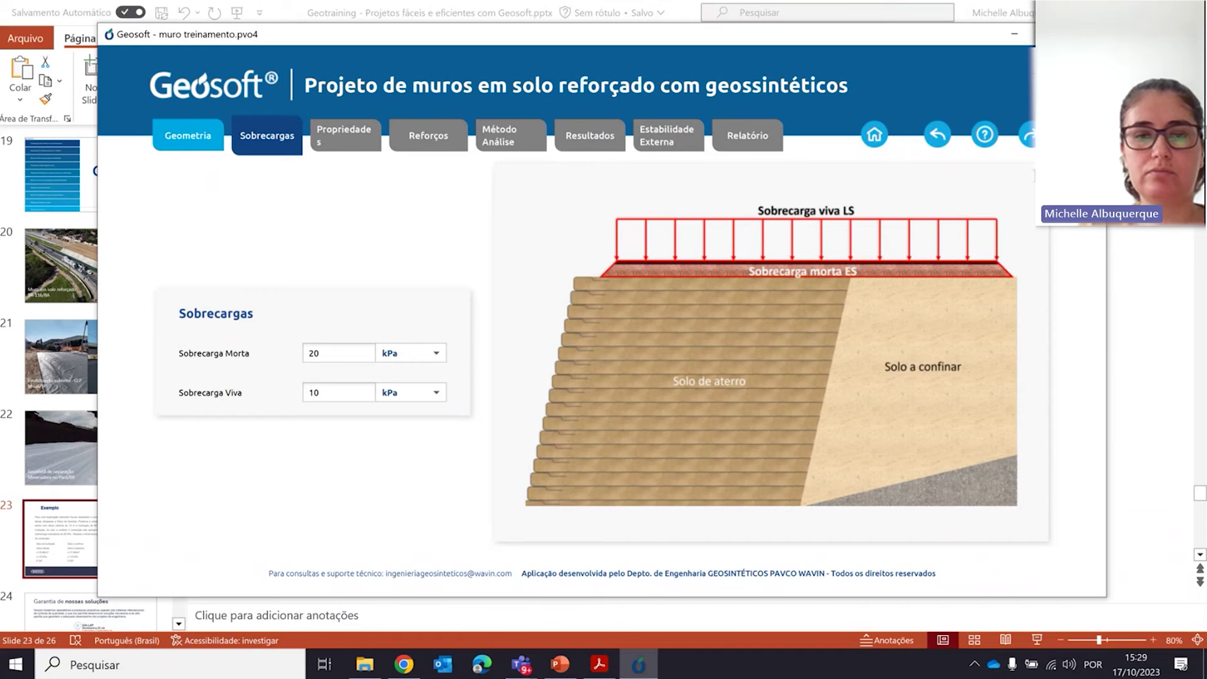
key(super+Up)
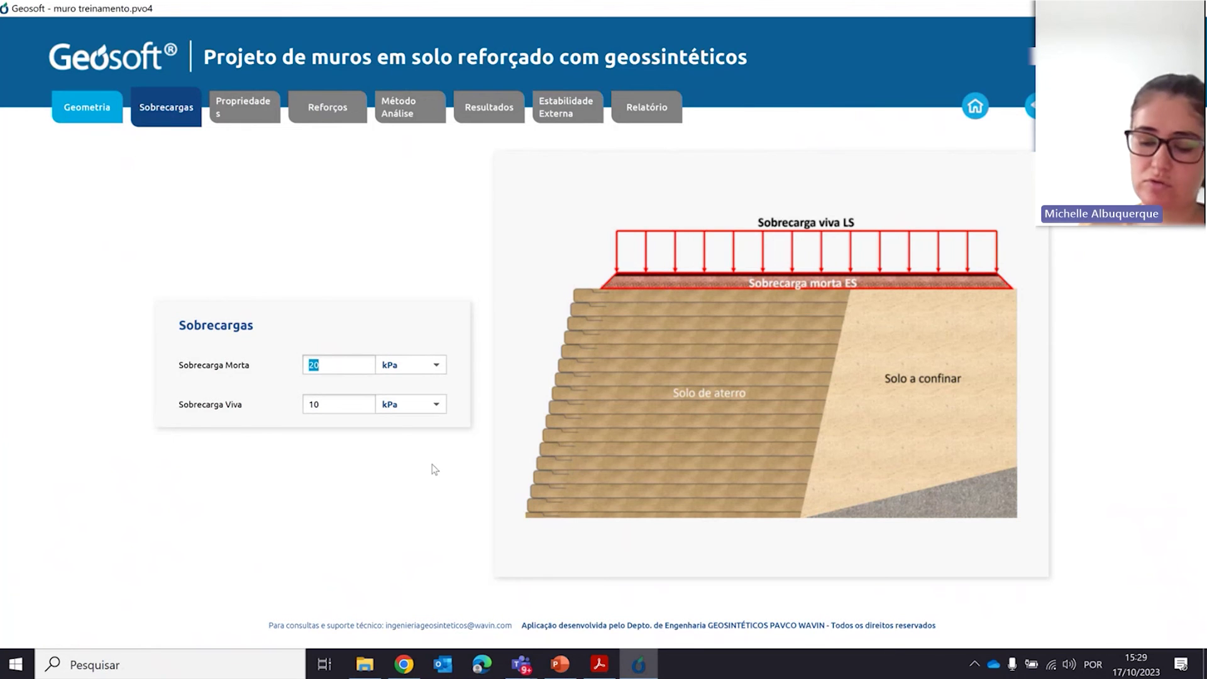
text(0)
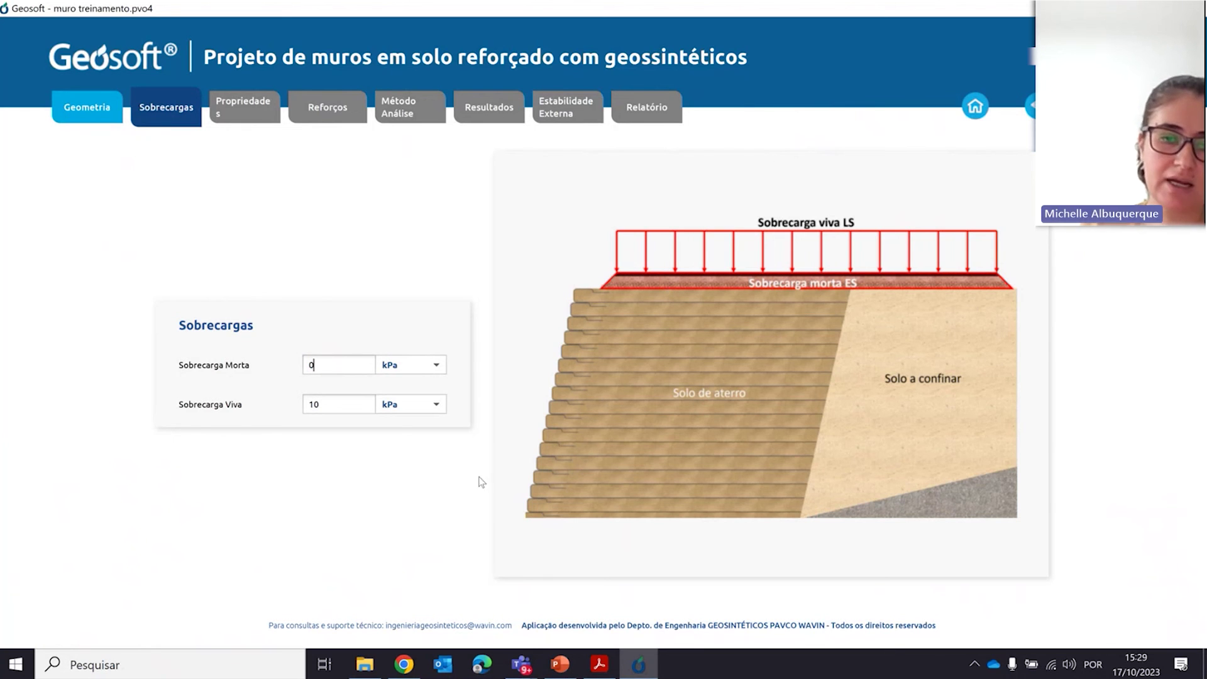
drag(340, 407, 288, 410)
text(25)
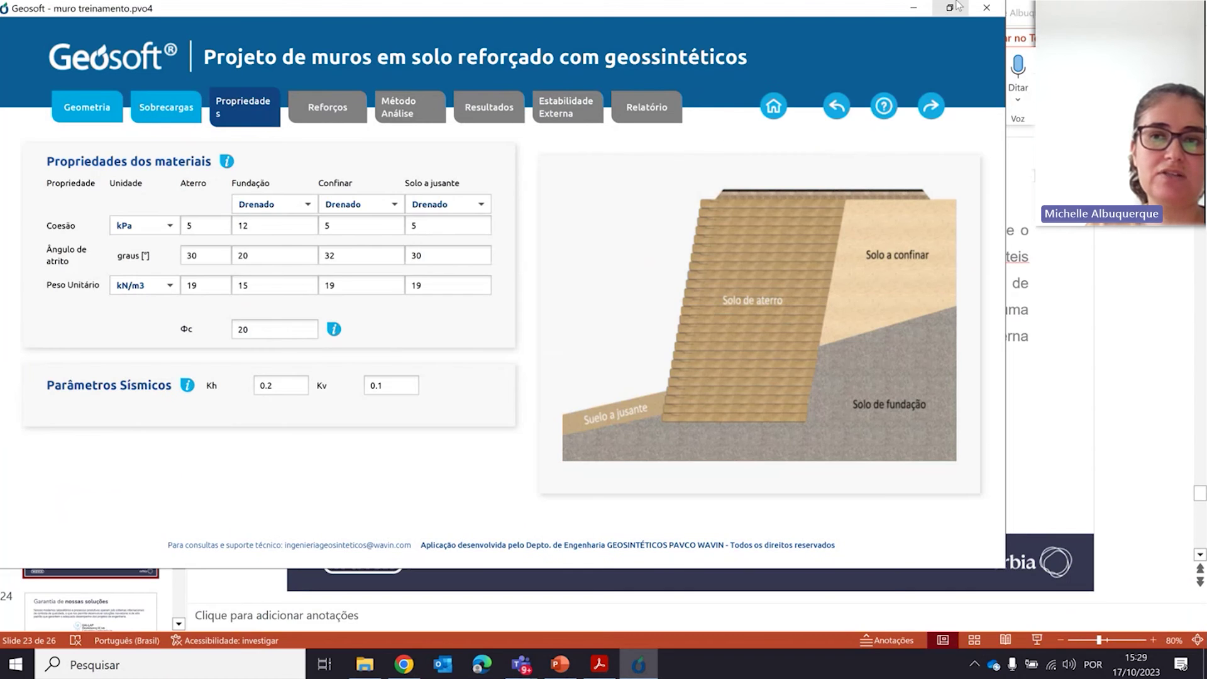
Define the fill soil (Aterro) with cohesion 15 kPa, friction angle 28° and unit weight 18 kN/m3
key(super+Down)
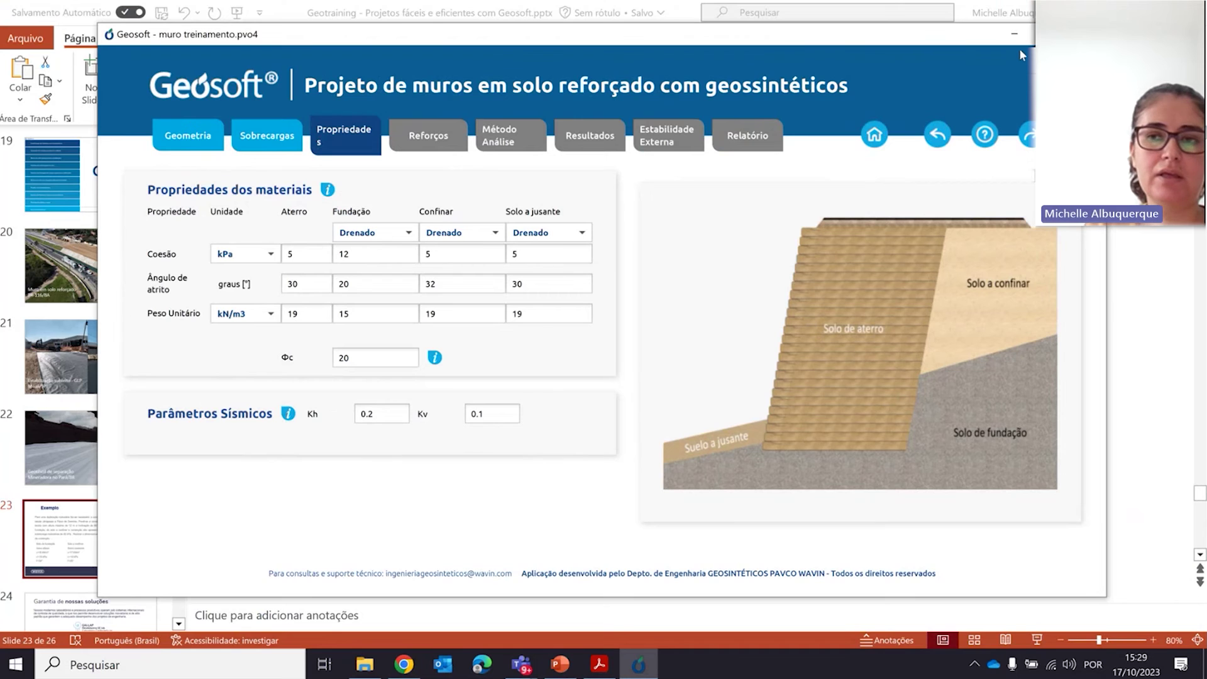
click(1043, 34)
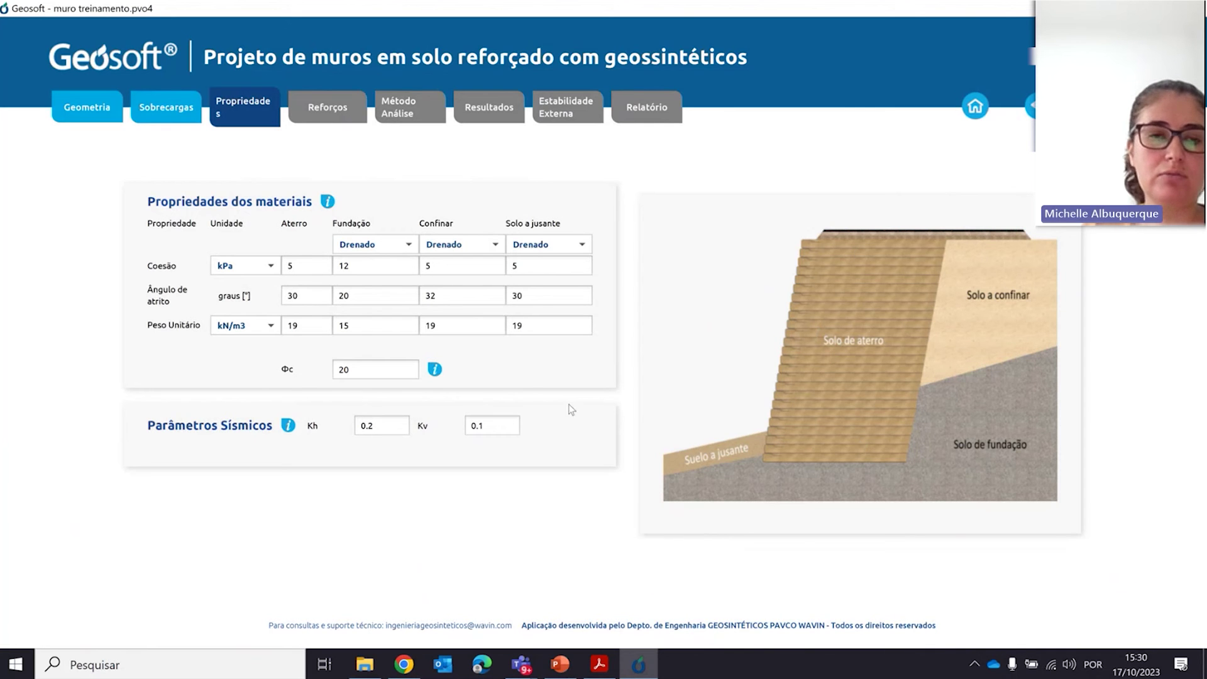
double_click(298, 266)
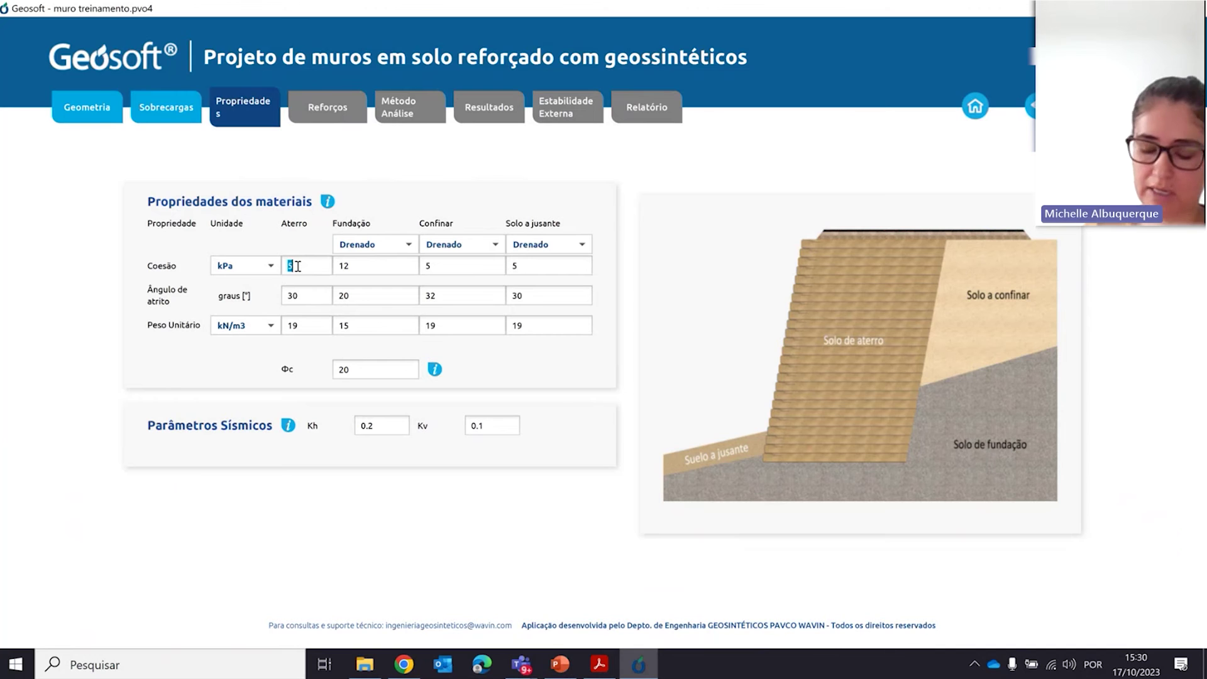
text(15)
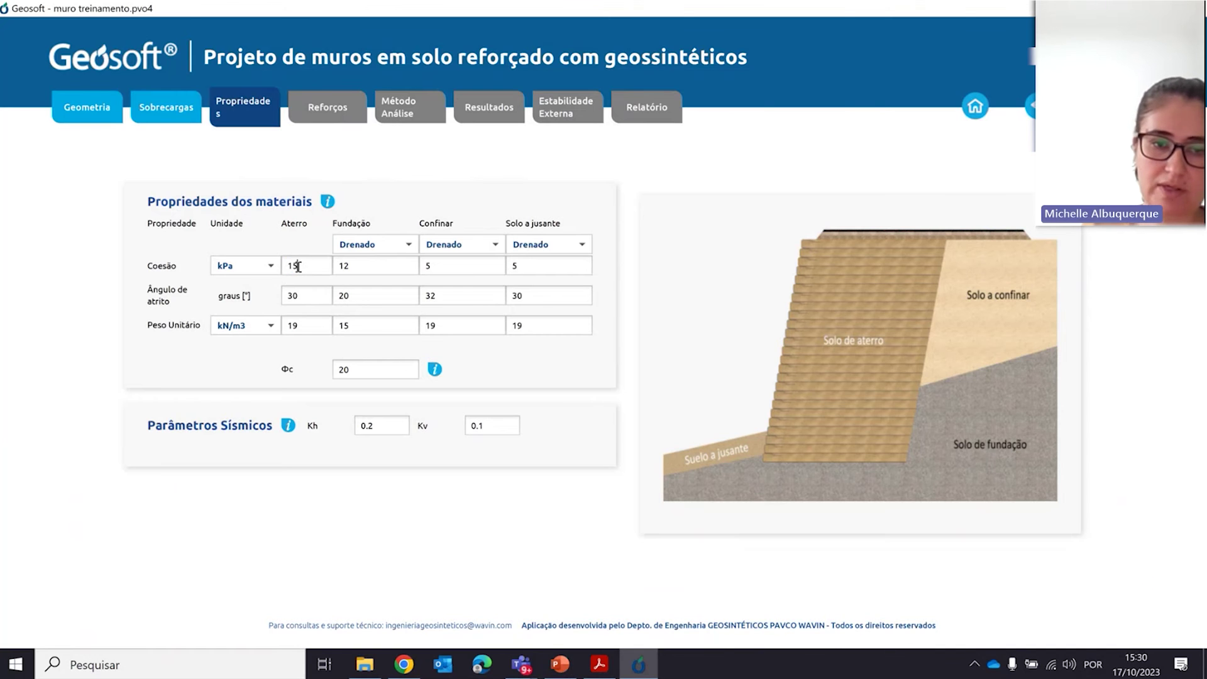
drag(314, 296, 256, 305)
text(28)
drag(312, 325, 249, 325)
text(18)
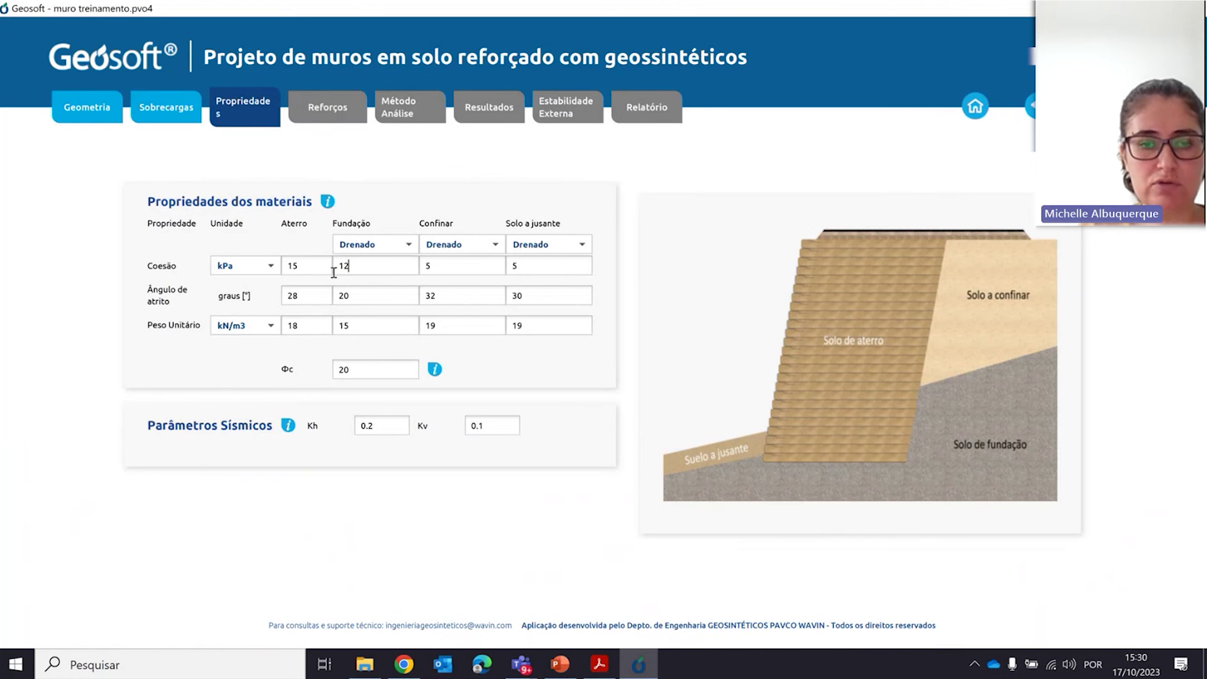
Define the foundation soil (Fundação) with cohesion 15 kPa, friction angle 34° and unit weight 18 kN/m3
drag(356, 261, 340, 261)
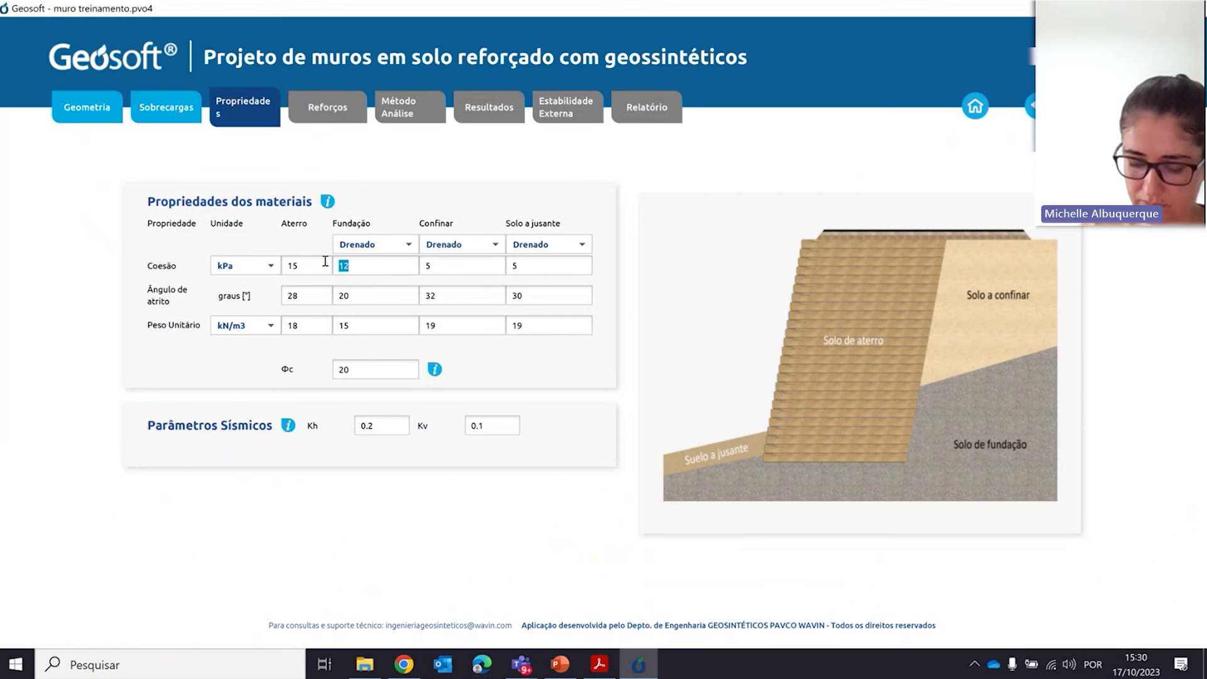
text(15)
key(Tab)
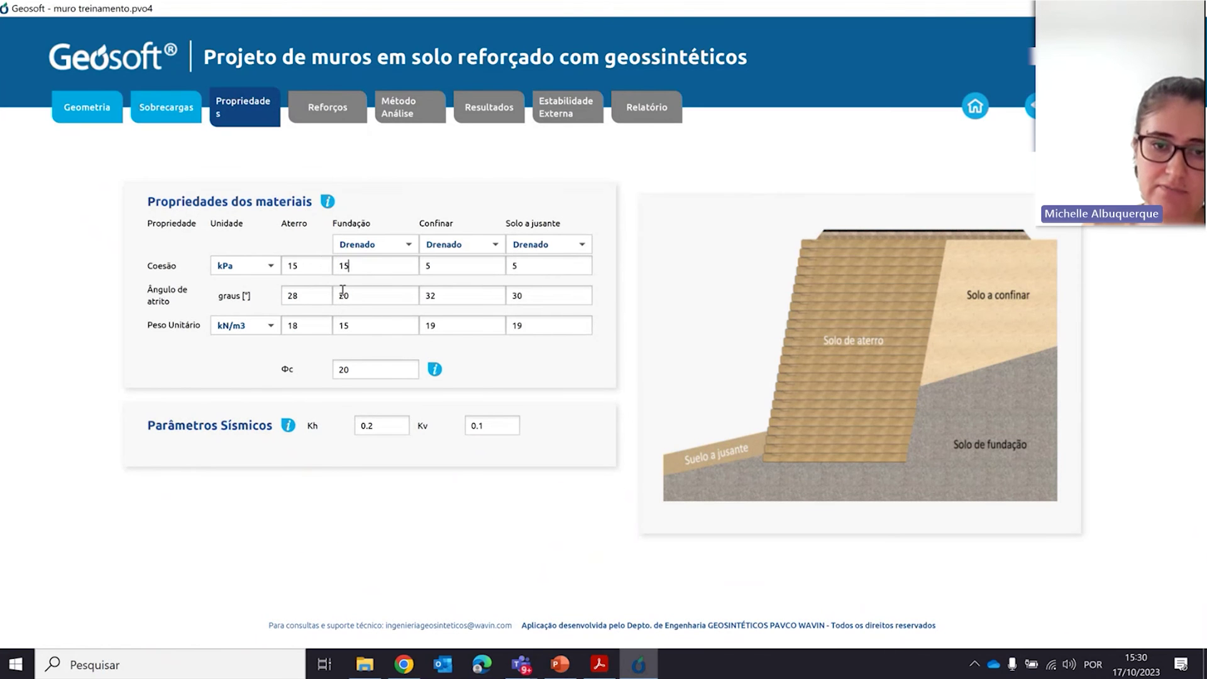
text(34)
key(Tab)
text(18)
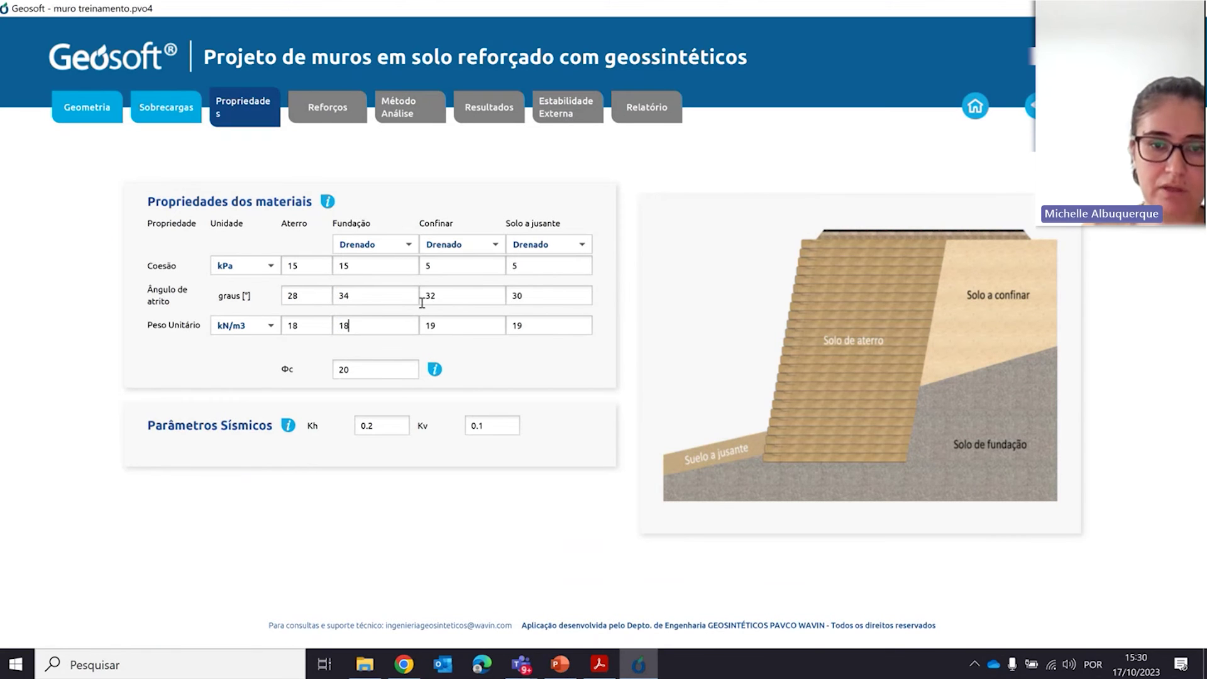
Define the retained soil (Confinar) with cohesion 10 kPa, friction angle 25° and unit weight 17 kN/m3
double_click(464, 266)
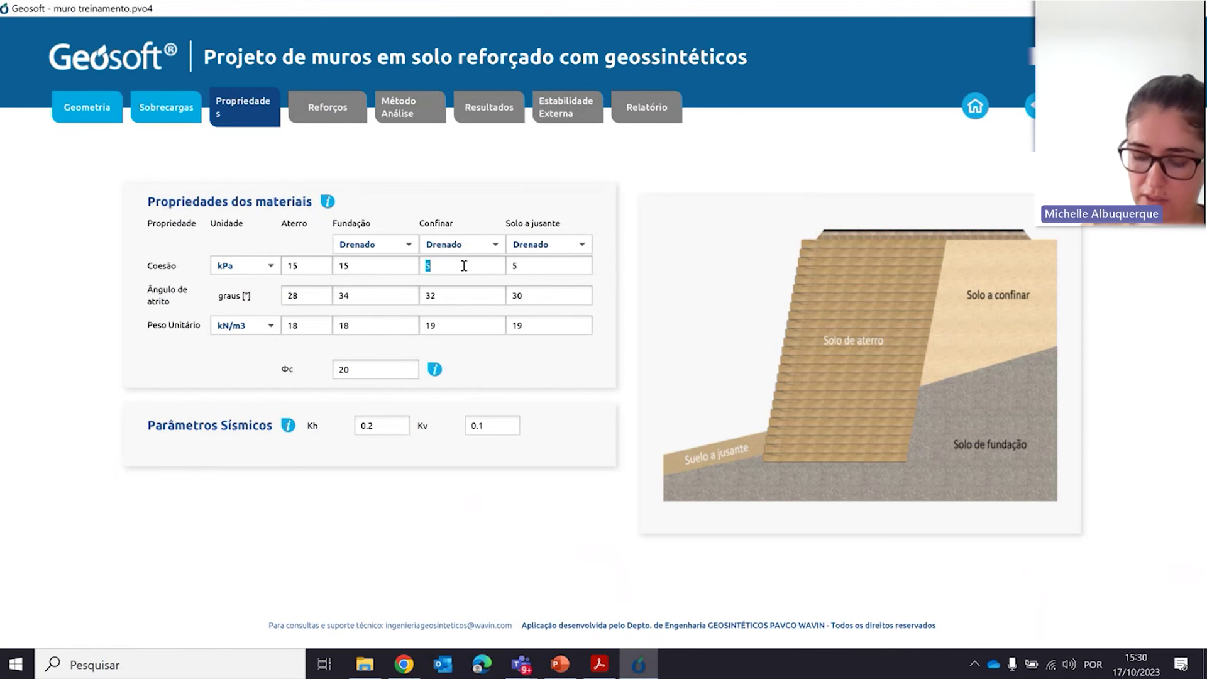
text(10)
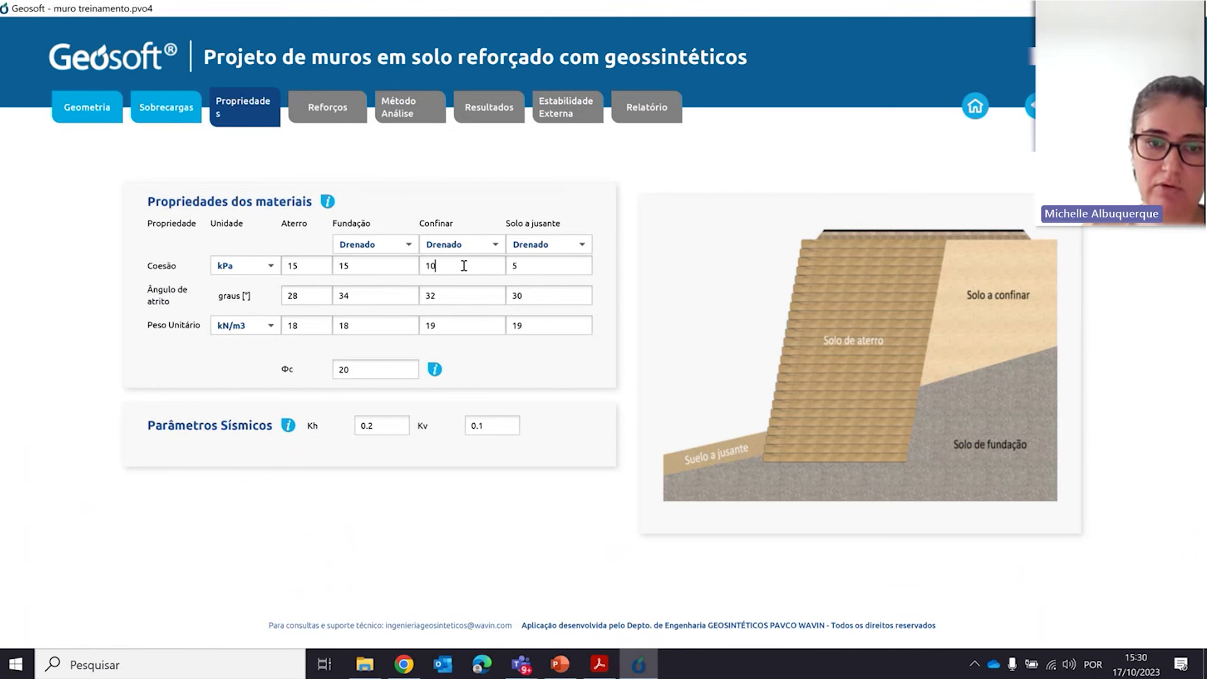
double_click(439, 297)
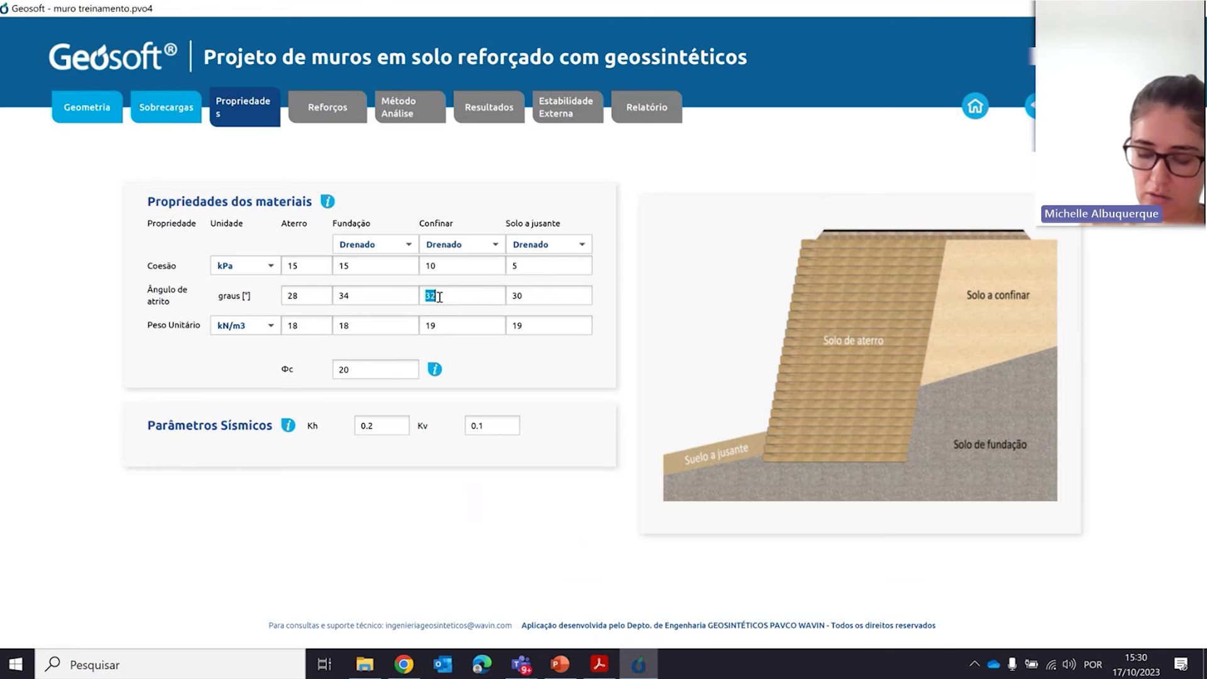
text(25)
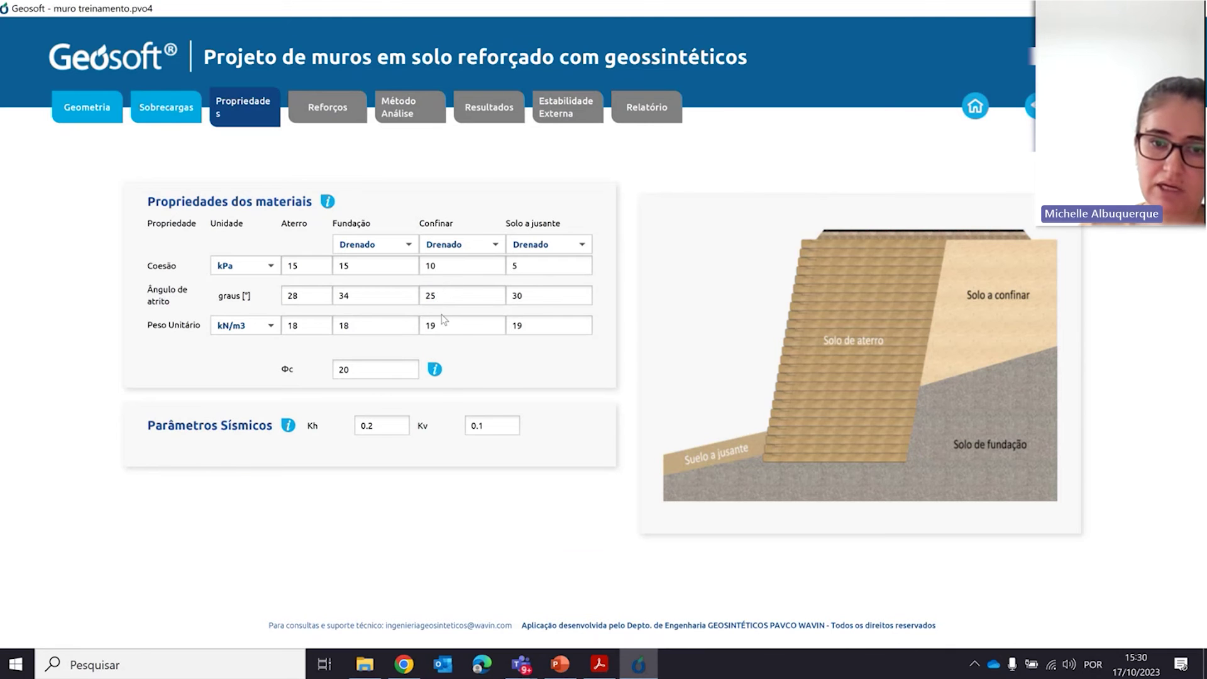
double_click(443, 327)
text(17)
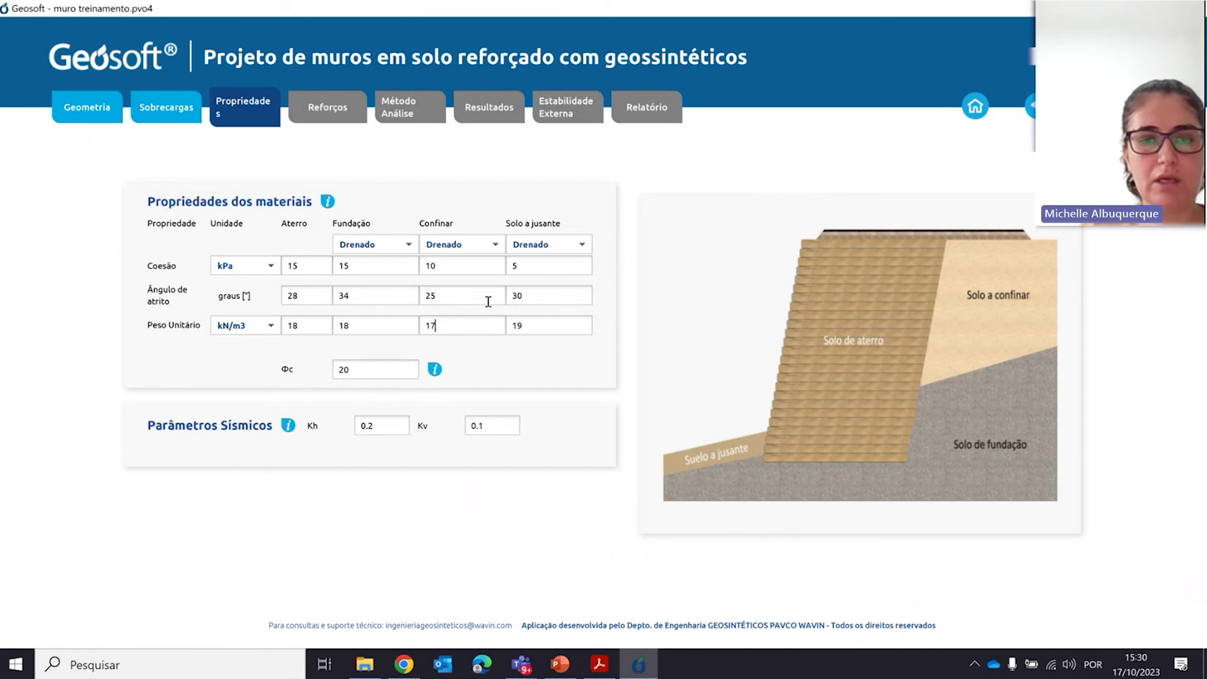
Define the downstream soil (Solo a jusante) with cohesion 15 kPa, friction angle 34° and unit weight 18 kN/m3
double_click(531, 262)
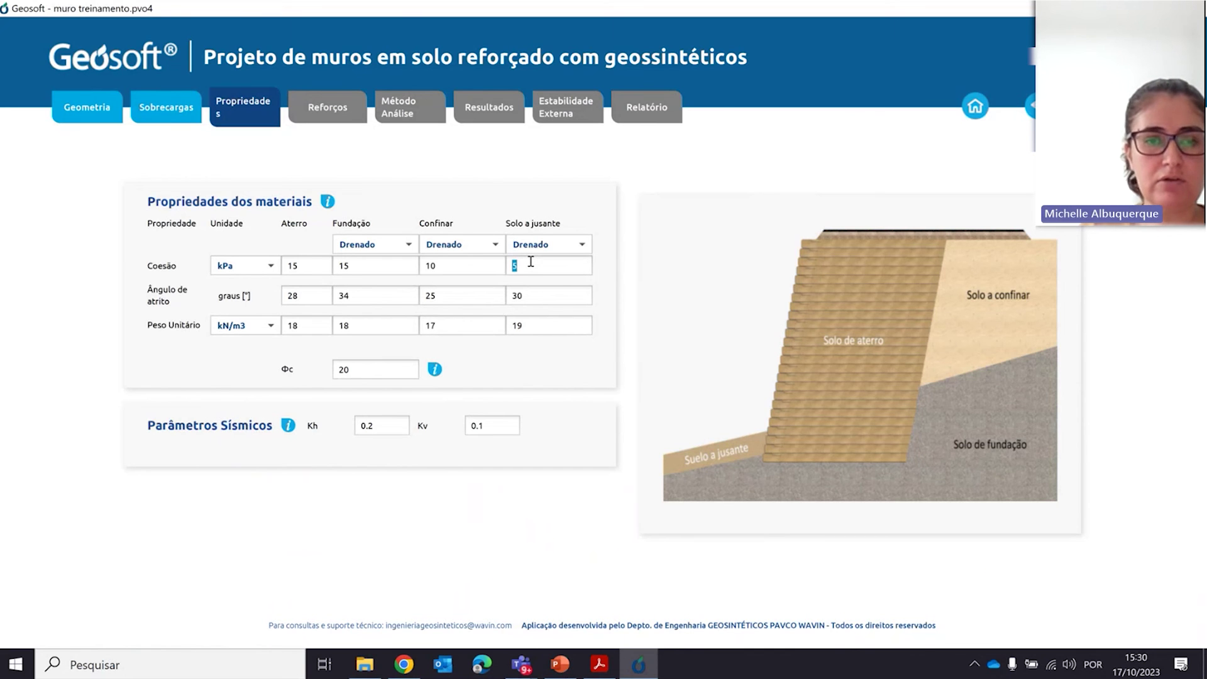
text(15)
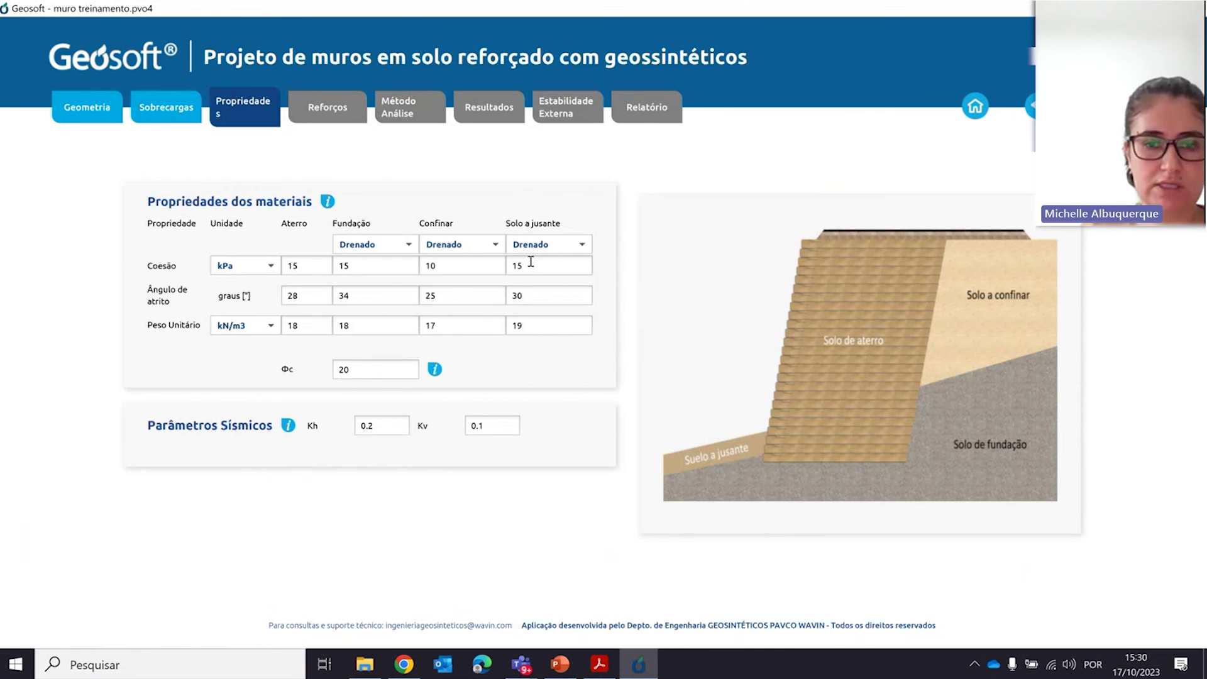
double_click(528, 290)
text(34)
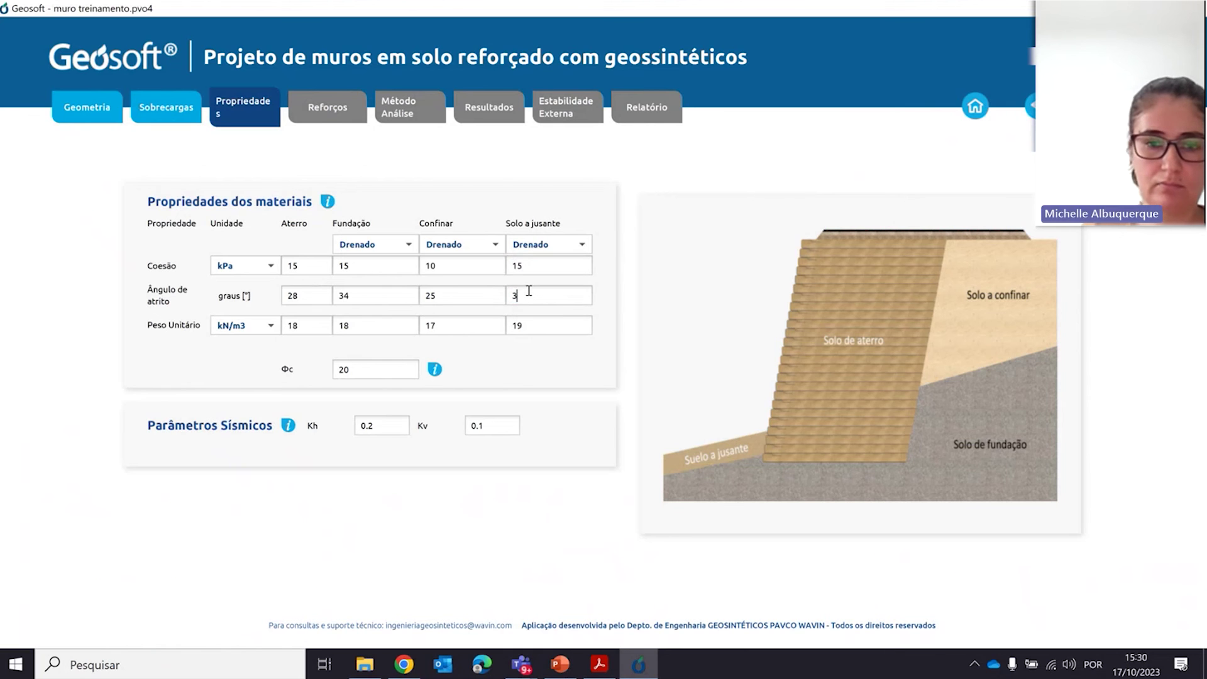
click(530, 327)
double_click(530, 327)
text(18)
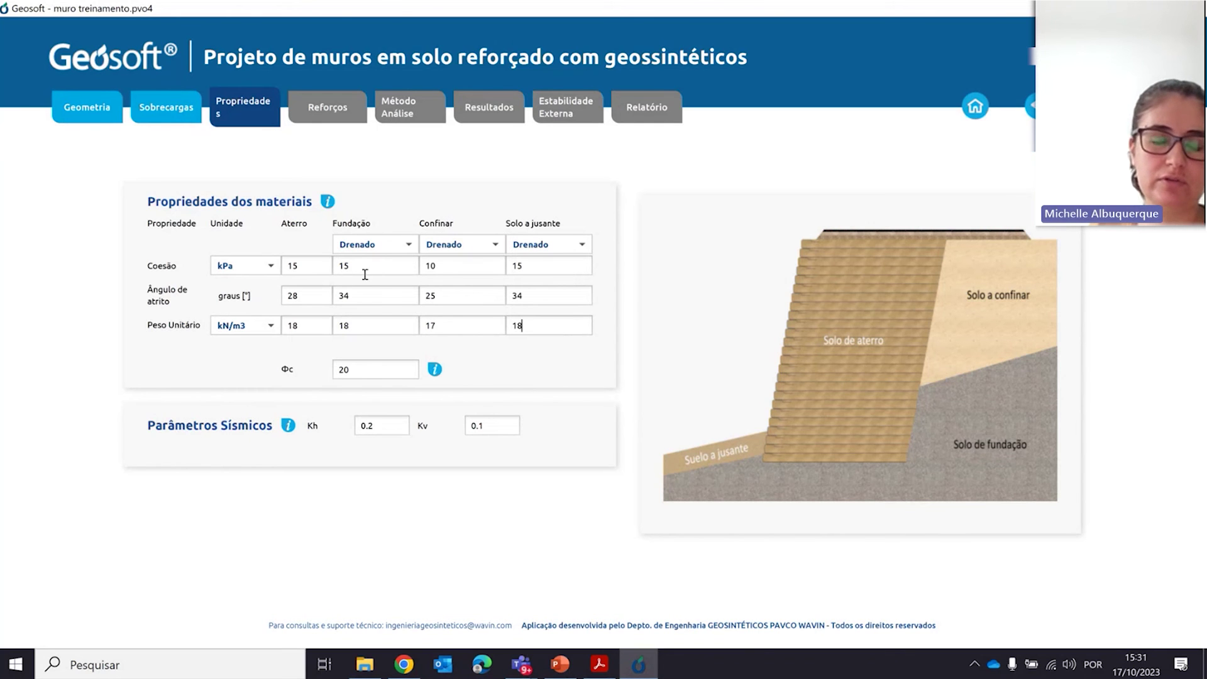
Set the Φc value in the material properties to 24
double_click(363, 372)
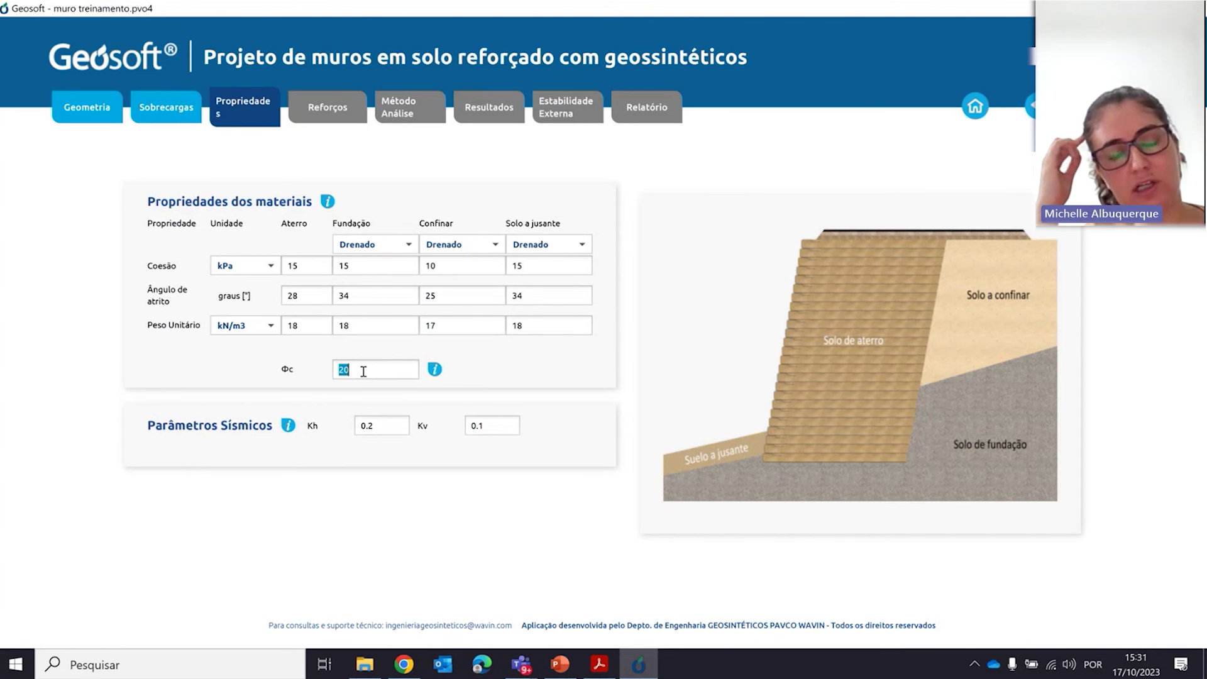
text(24)
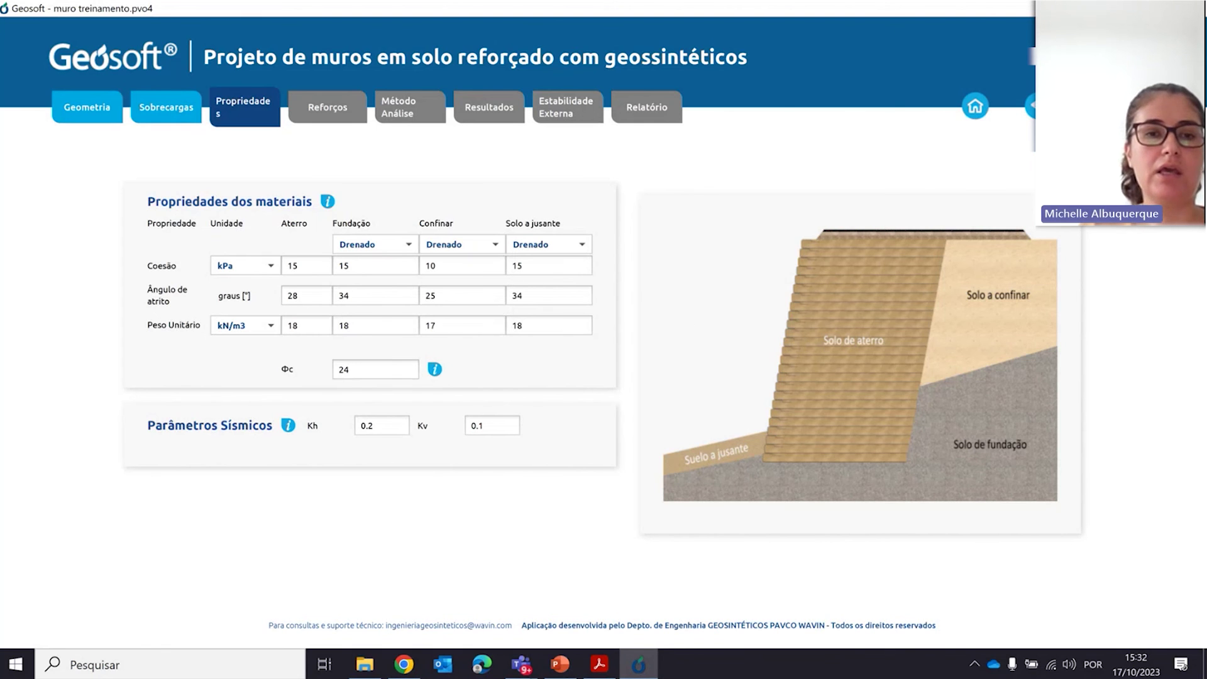
Go to the reinforcement settings and read the information note on the geosynthetic reduction factors
click(1133, 106)
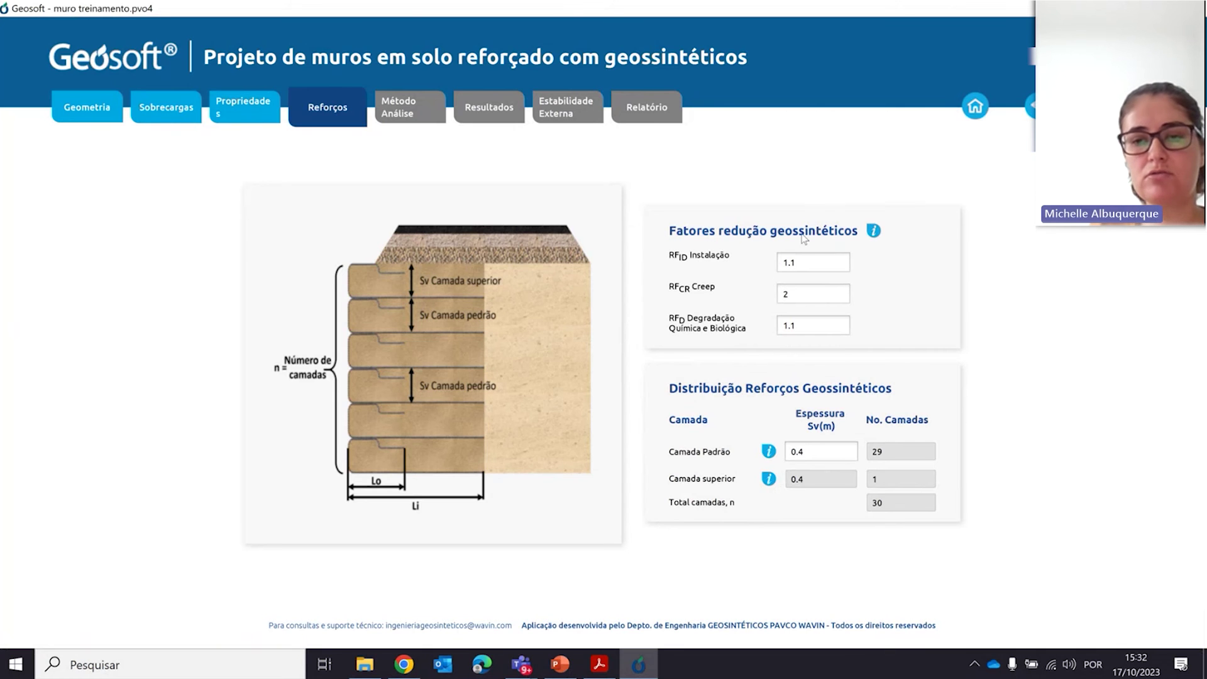
click(876, 231)
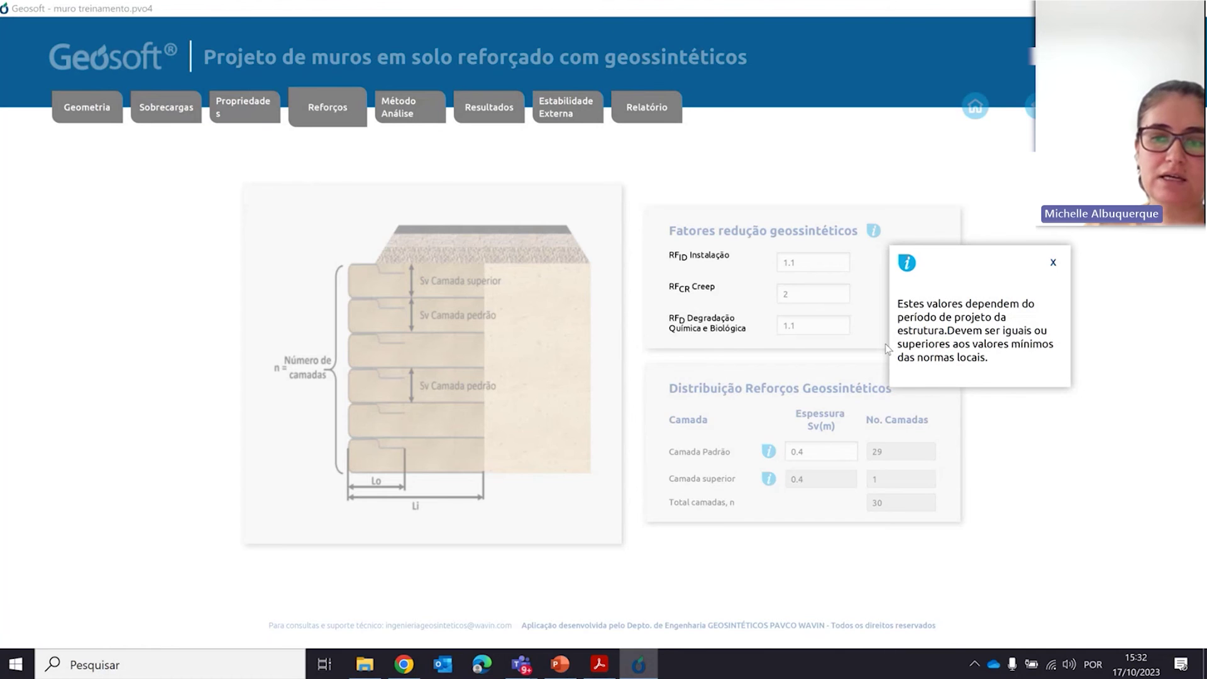
click(1054, 264)
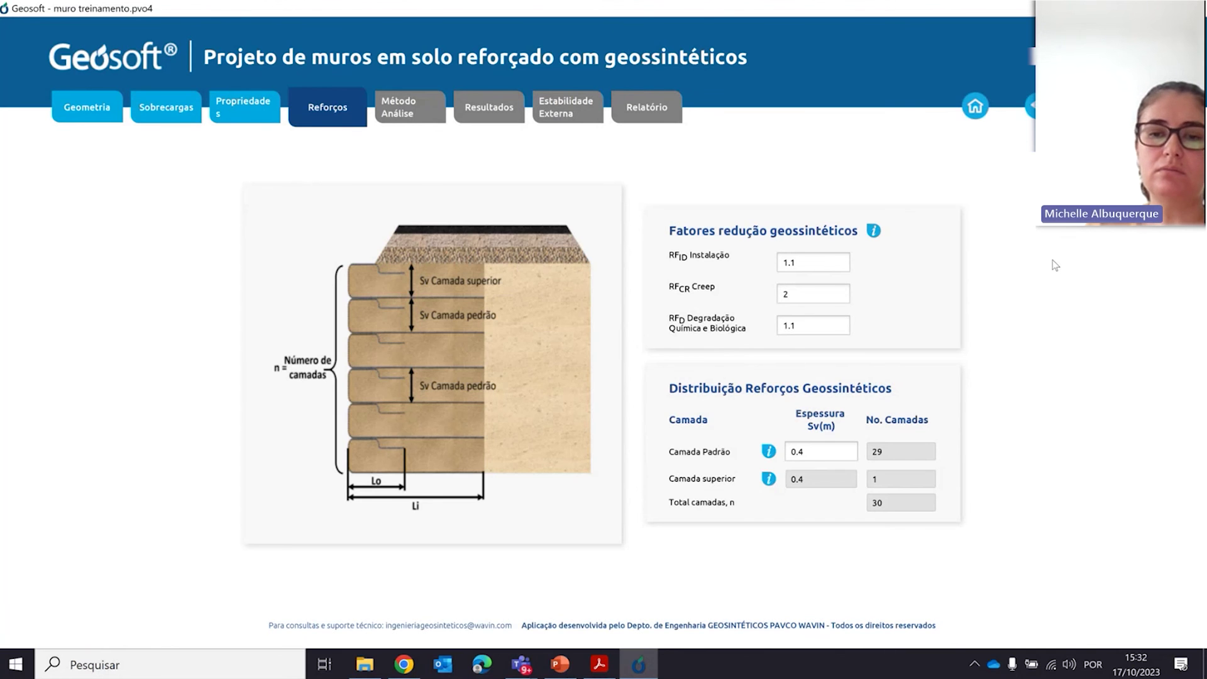
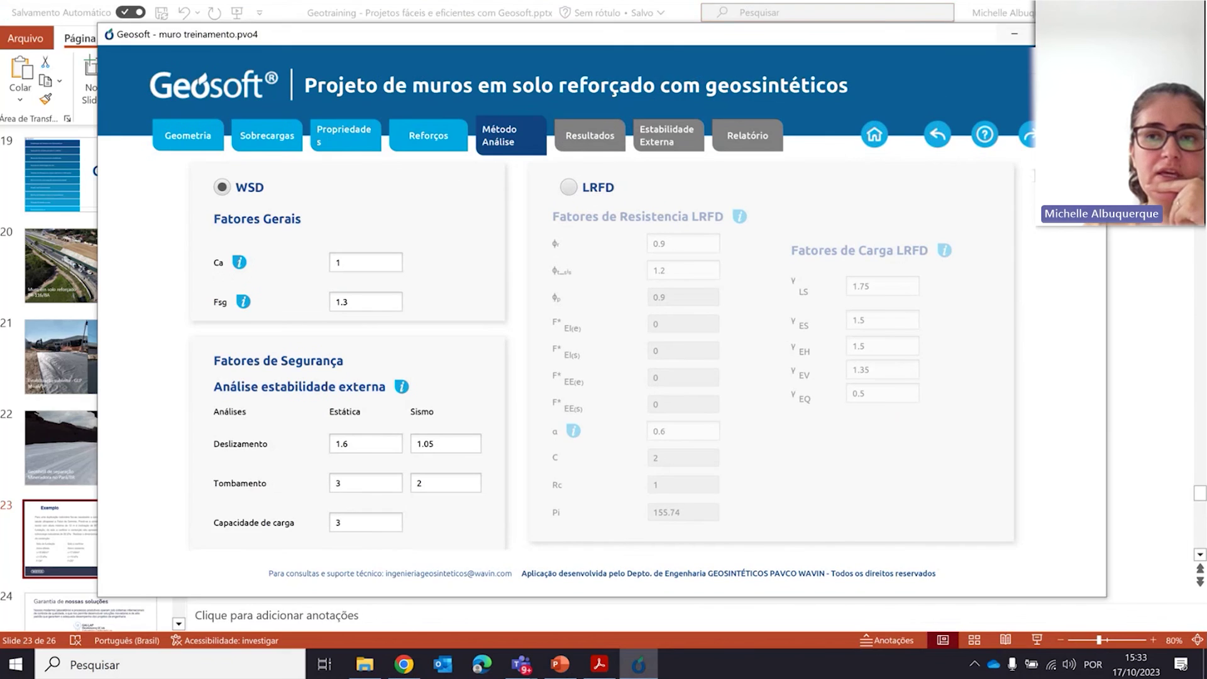
Read the information note on the soil-geosynthetic adhesion factor Ca for the WSD analysis method
double_click(754, 14)
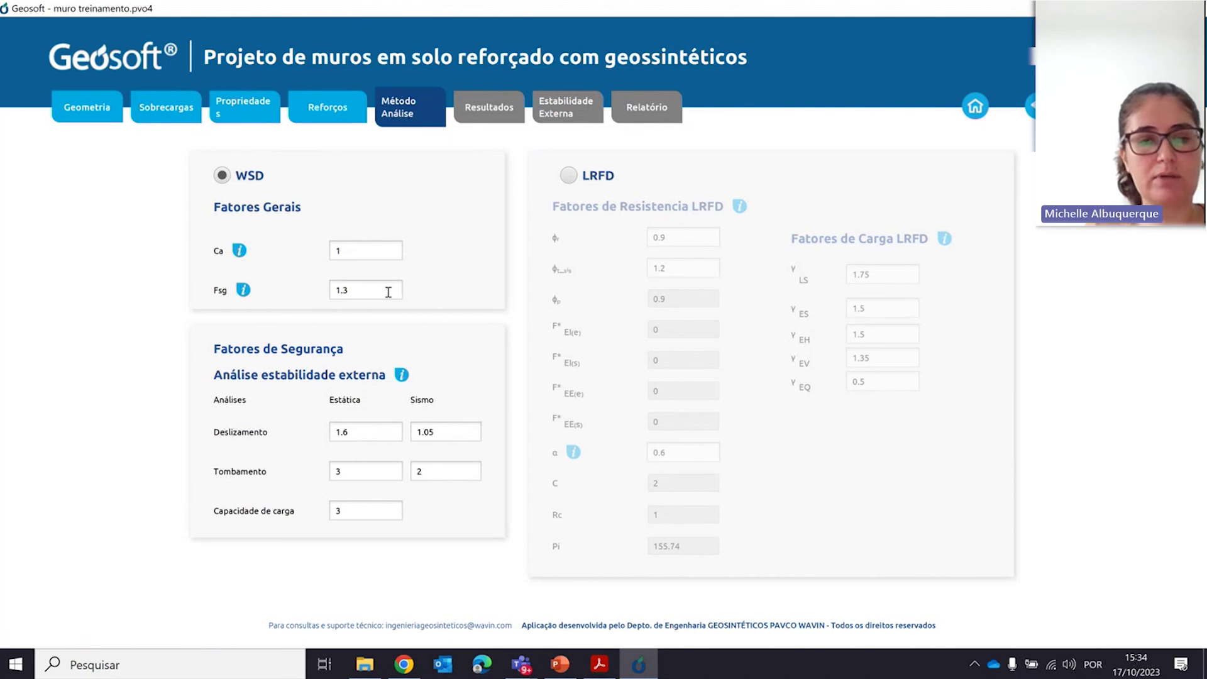
click(244, 256)
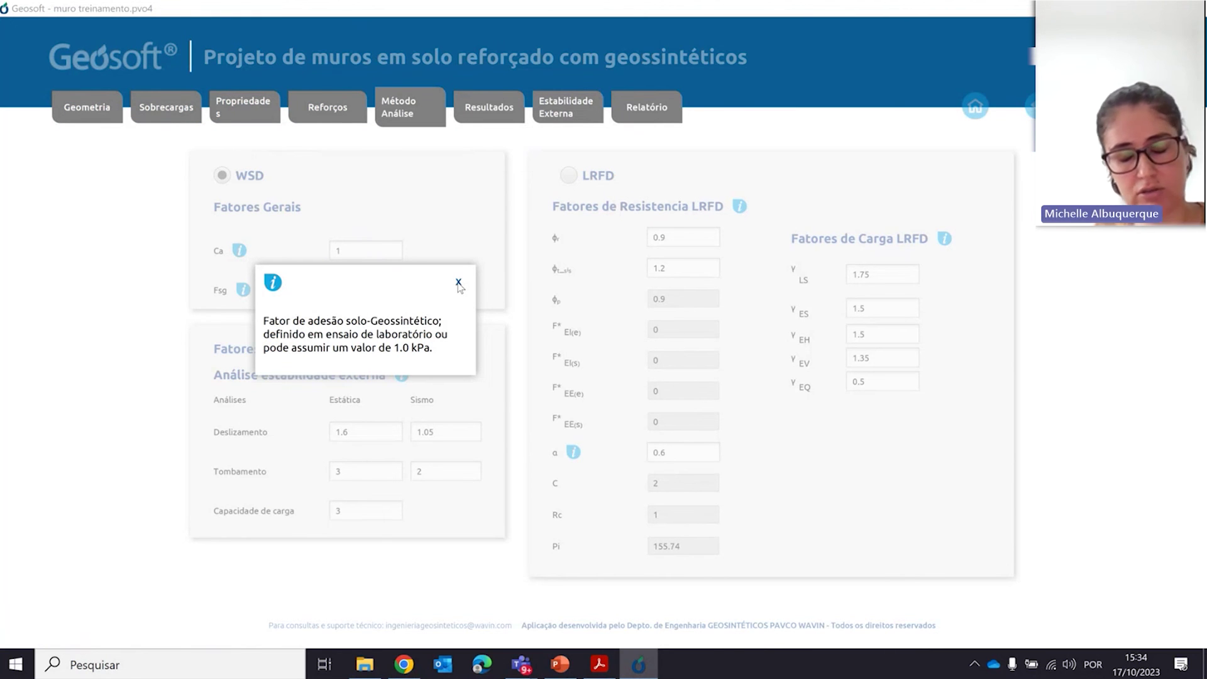
click(459, 283)
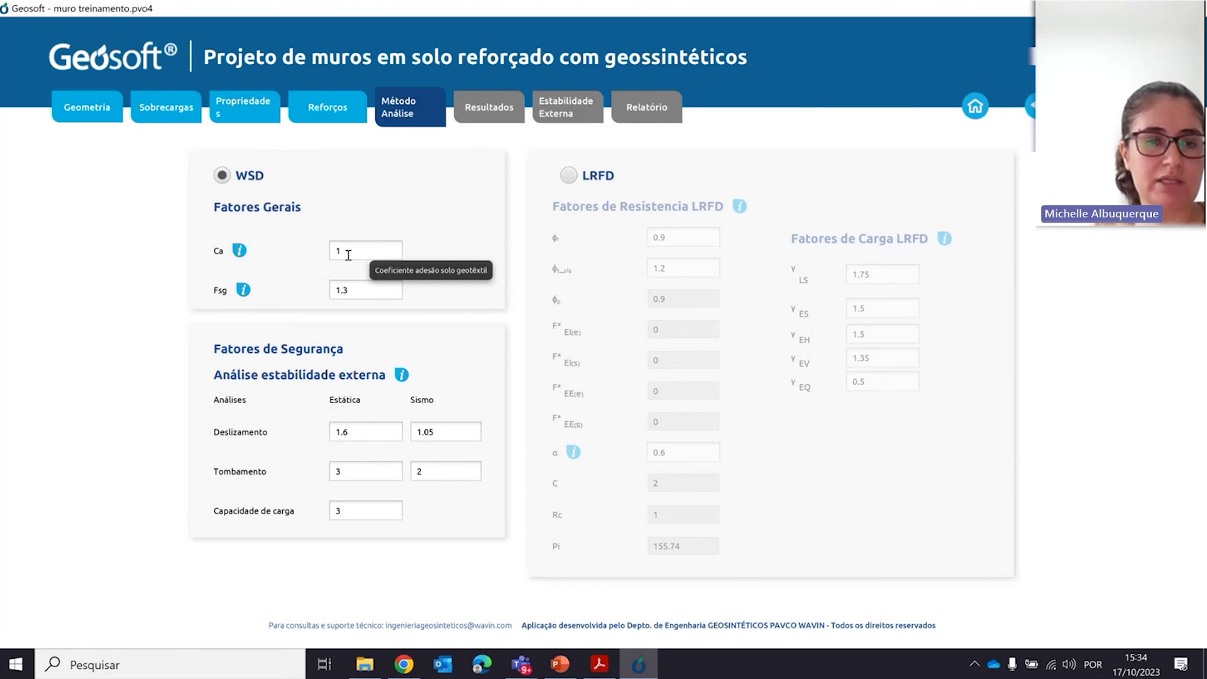
Check the recommended range for the global safety factor and set Fsg to 1.5 in the WSD general factors
click(244, 291)
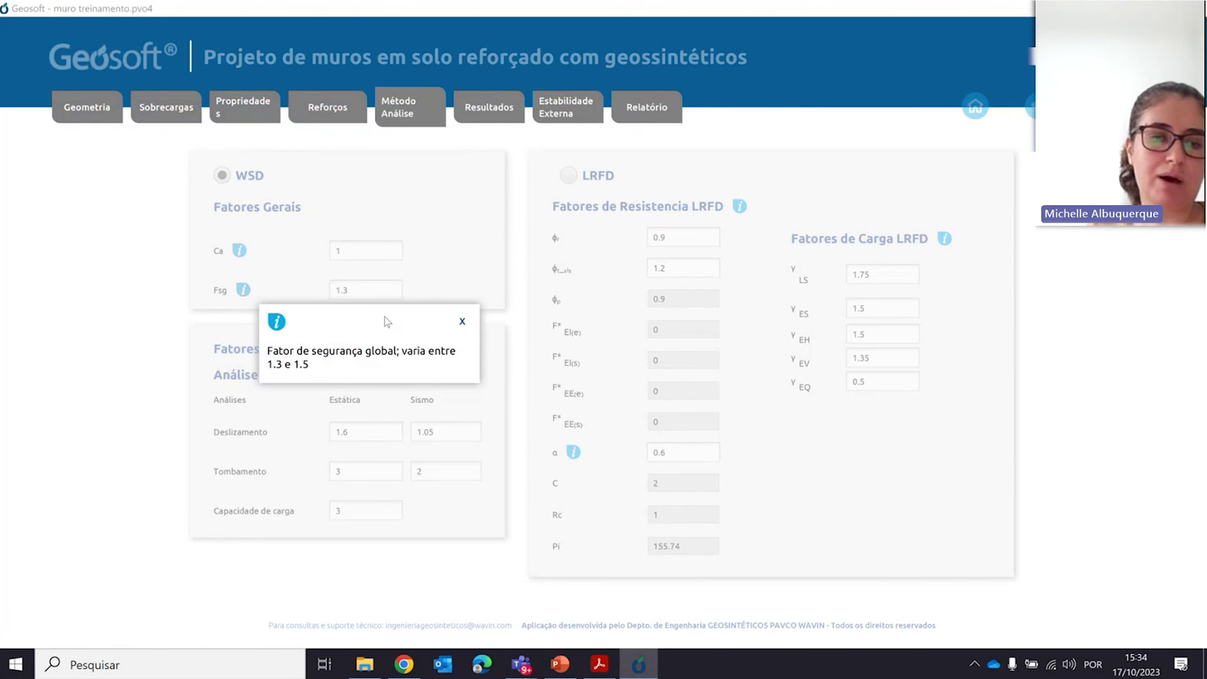
click(463, 322)
drag(352, 290, 307, 293)
text(1.5)
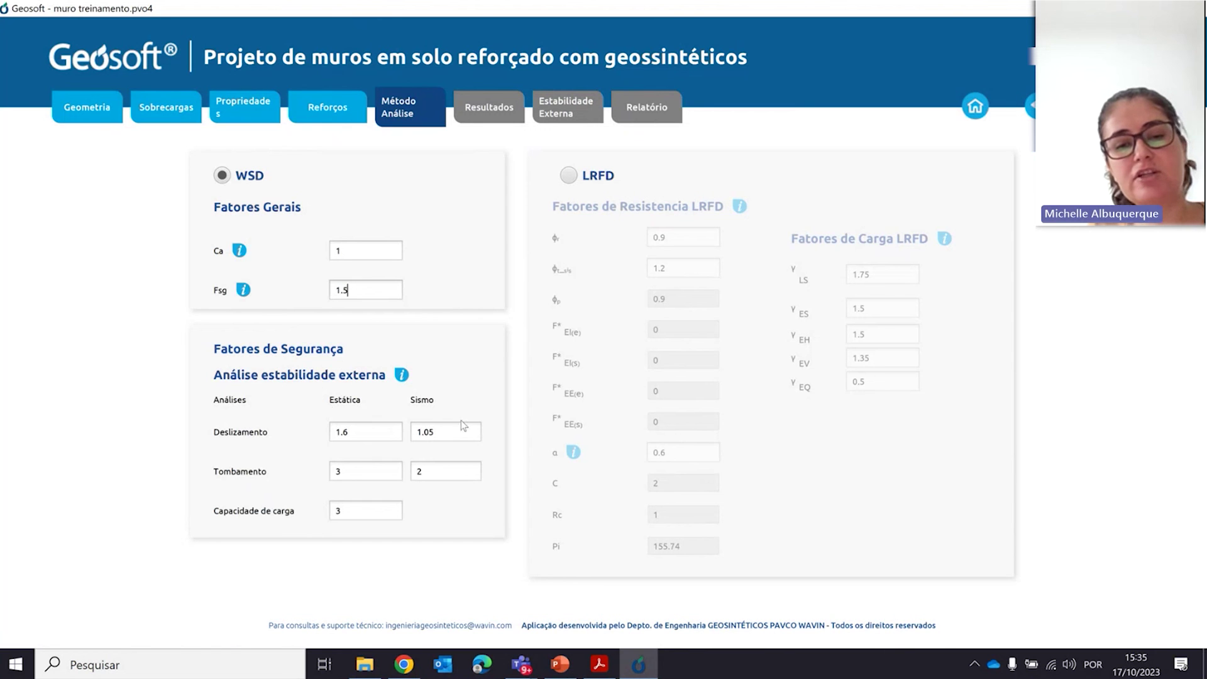
Set the static external stability safety factors to 1.5 for sliding, 2 for overturning and 2 for bearing capacity
drag(370, 433, 320, 428)
text(1.5)
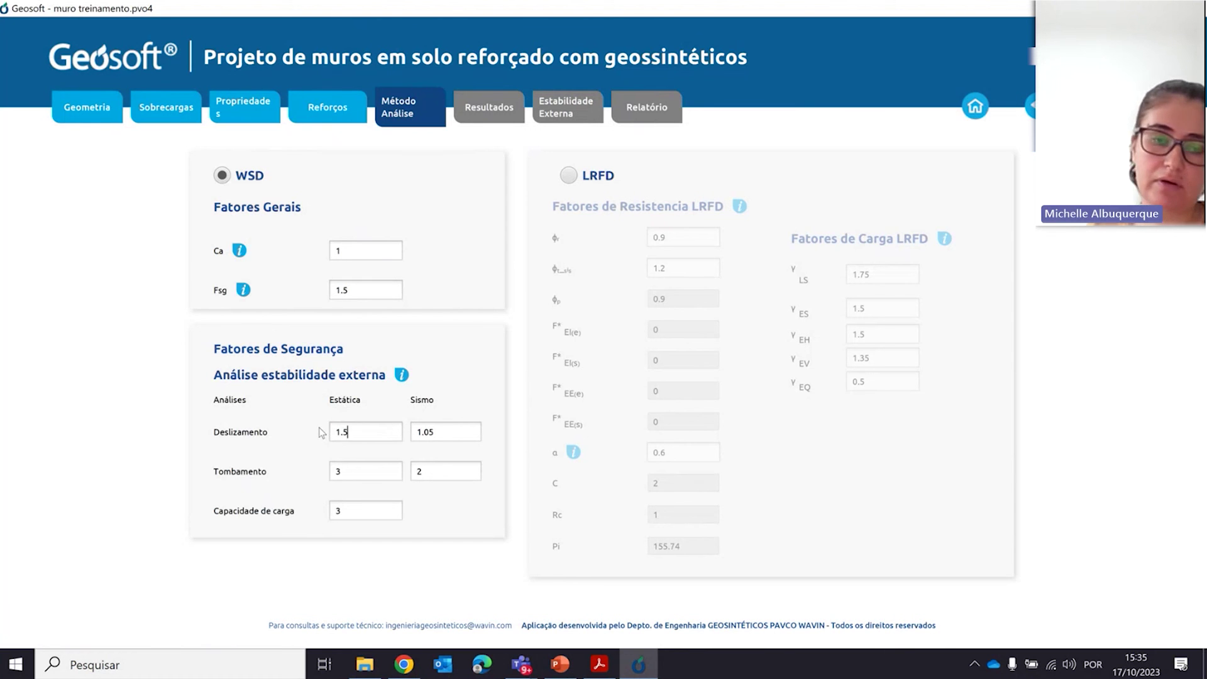
drag(374, 470, 281, 469)
text(2)
drag(350, 512, 324, 510)
text(2)
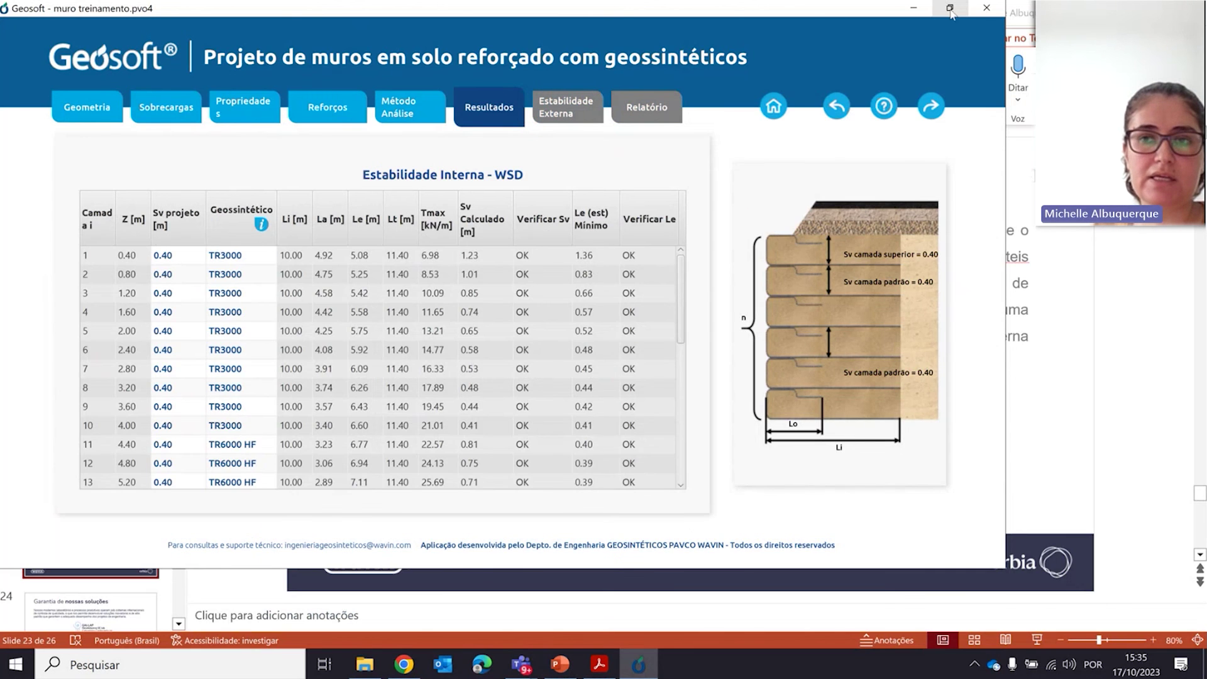
Go to the WSD internal stability results and examine the geosynthetic, spacing and verification of every layer
key(super+Up)
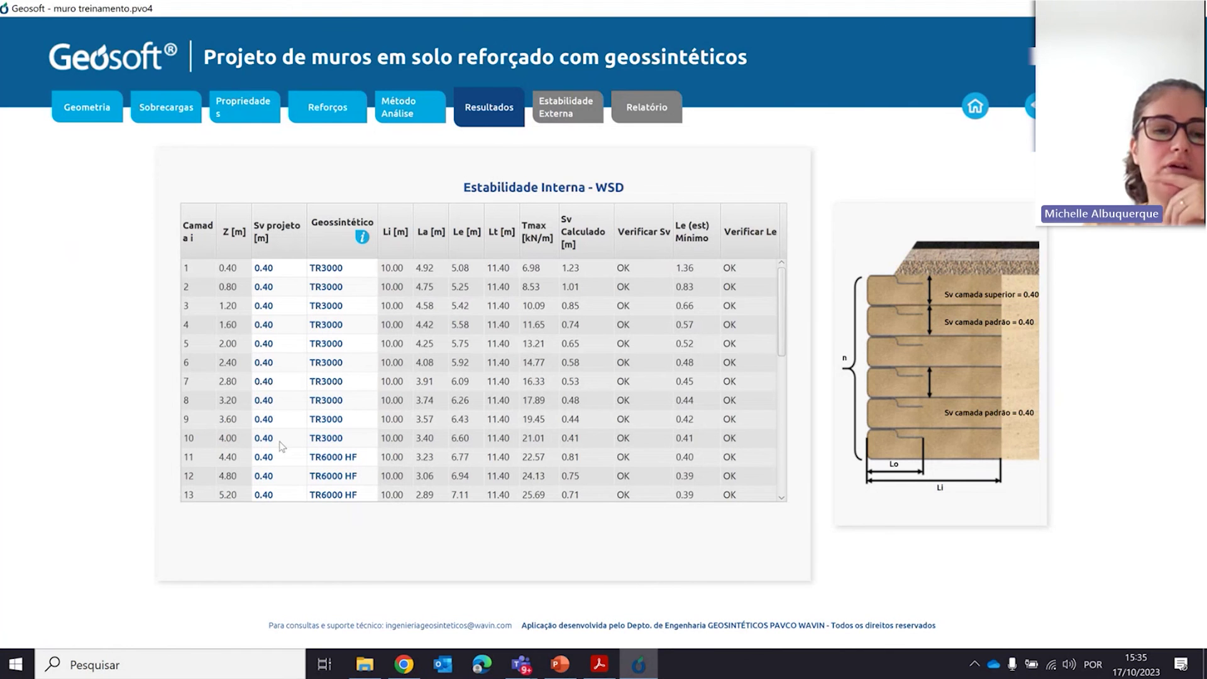
scroll(336, 457, down, 2)
scroll(336, 458, down, 2)
scroll(337, 458, up, 4)
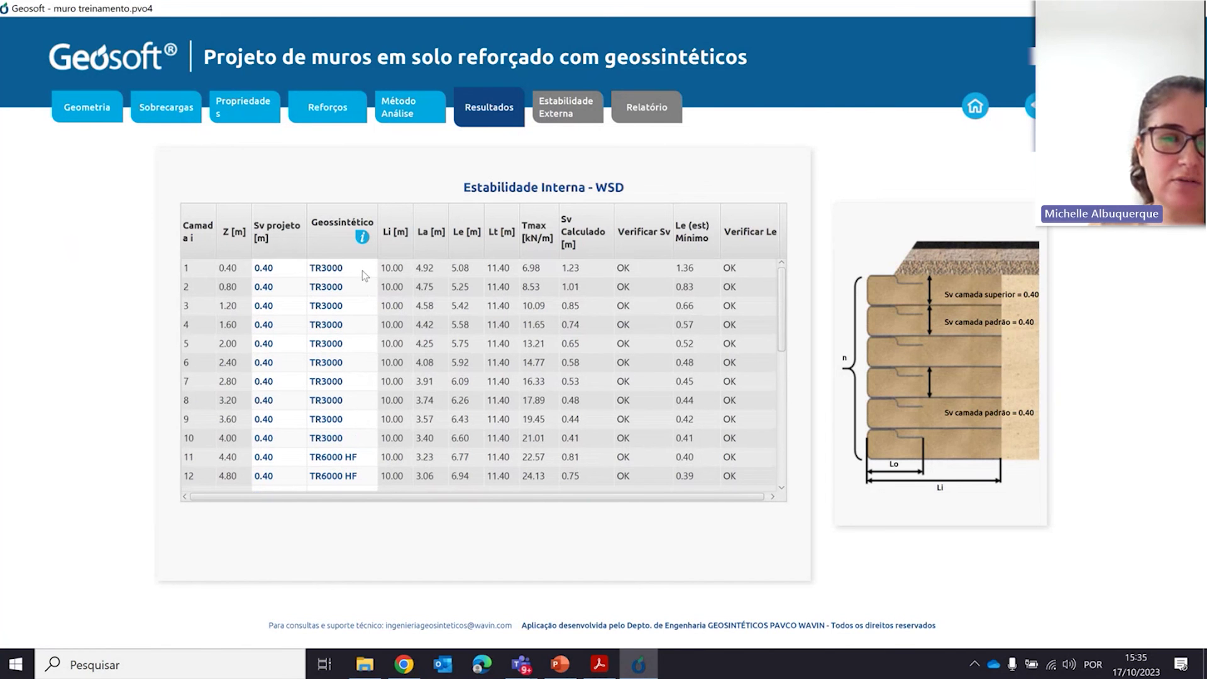
scroll(352, 374, down, 1)
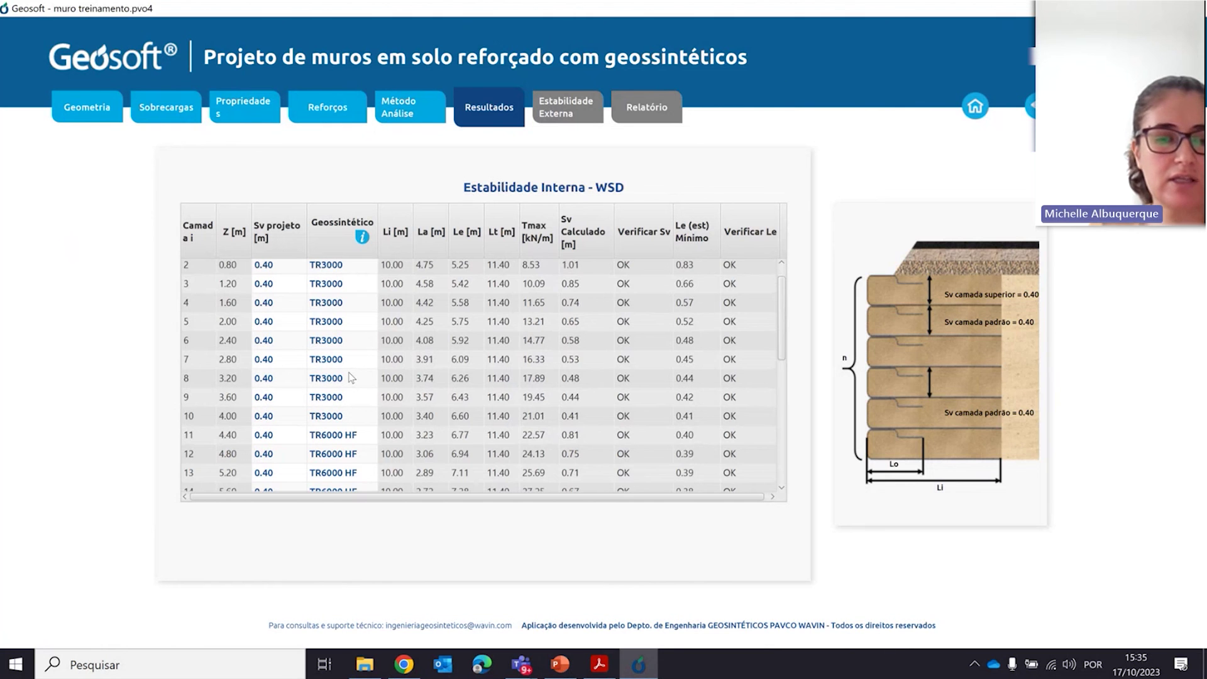
scroll(351, 378, down, 2)
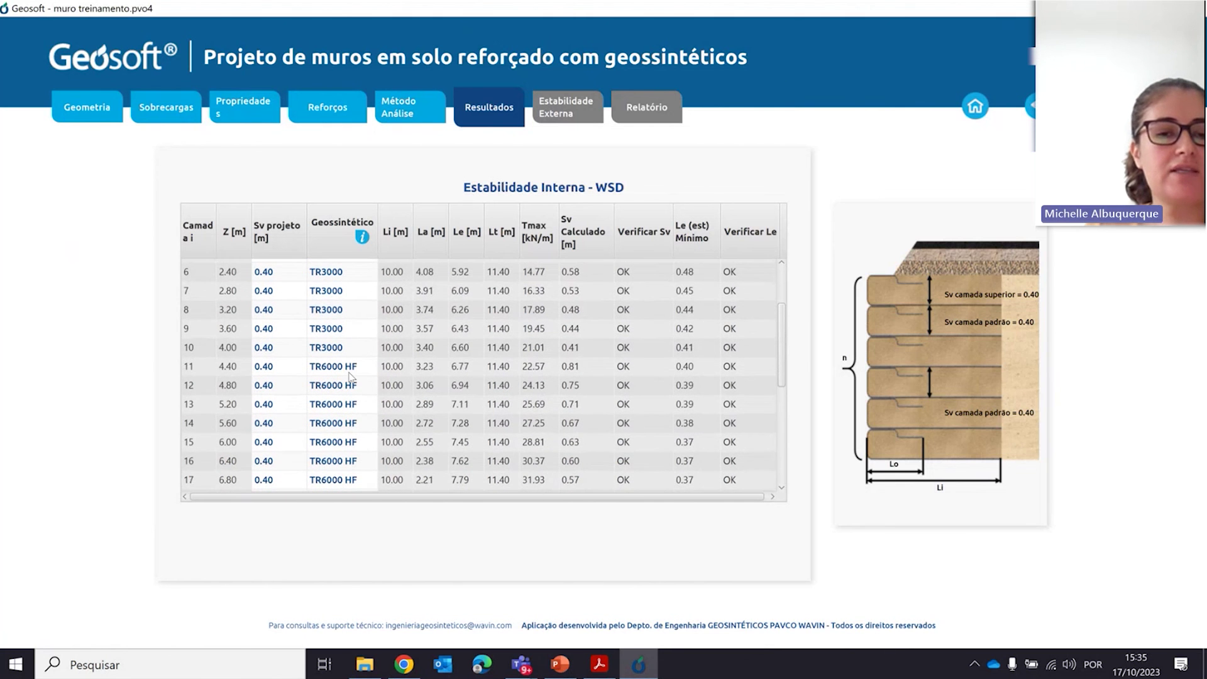
scroll(351, 377, down, 6)
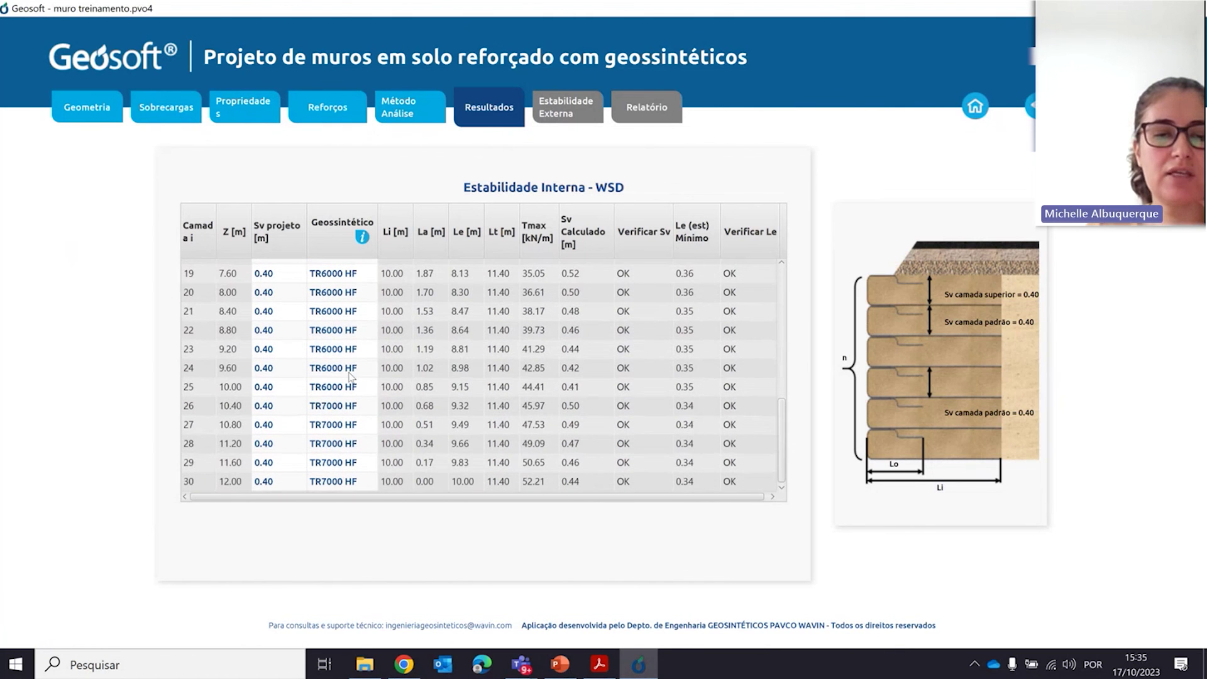
scroll(356, 395, up, 3)
scroll(356, 395, up, 6)
scroll(357, 394, down, 1)
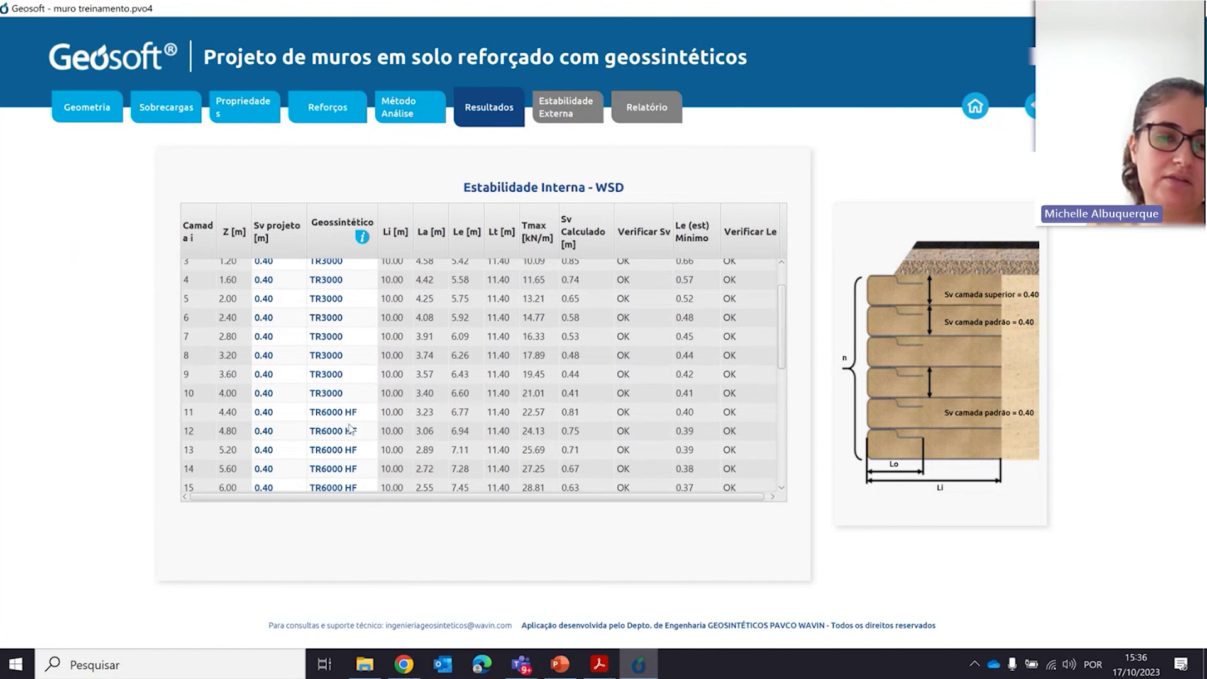
Try TR3000 as the geosynthetic for layer 12 in the internal stability table
click(331, 434)
click(331, 434)
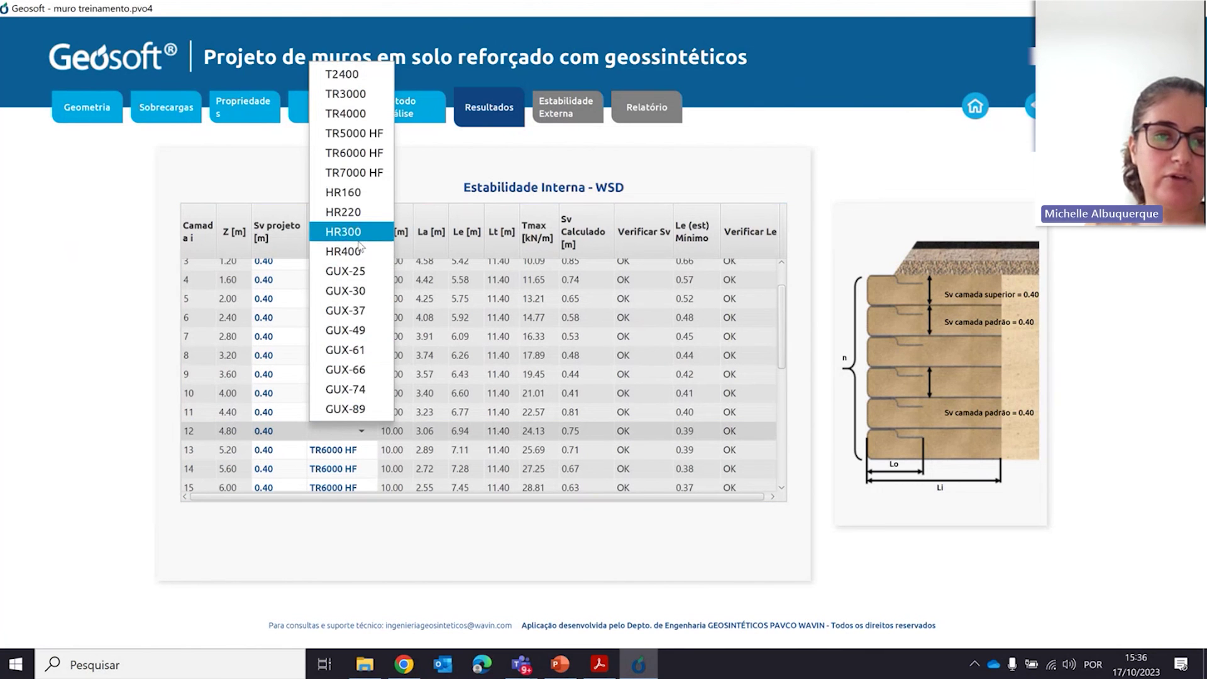
click(347, 94)
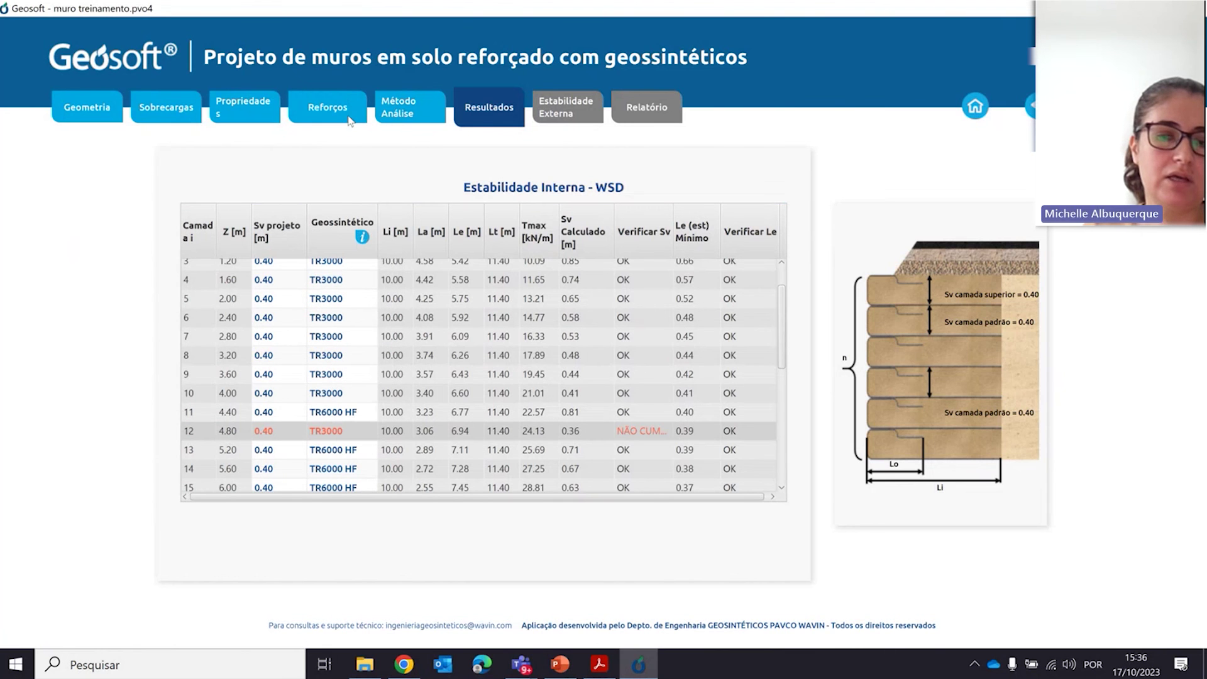
Try TR7000 HF as the geosynthetic for layer 12
click(339, 434)
click(338, 434)
click(338, 432)
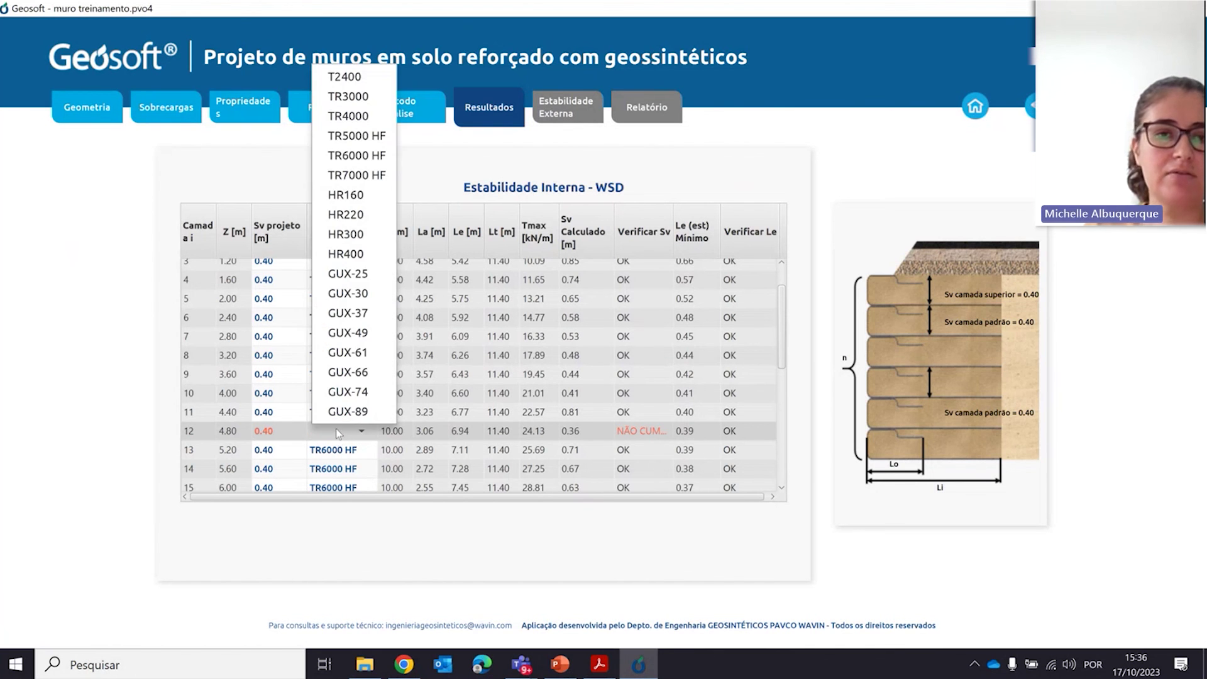
click(345, 176)
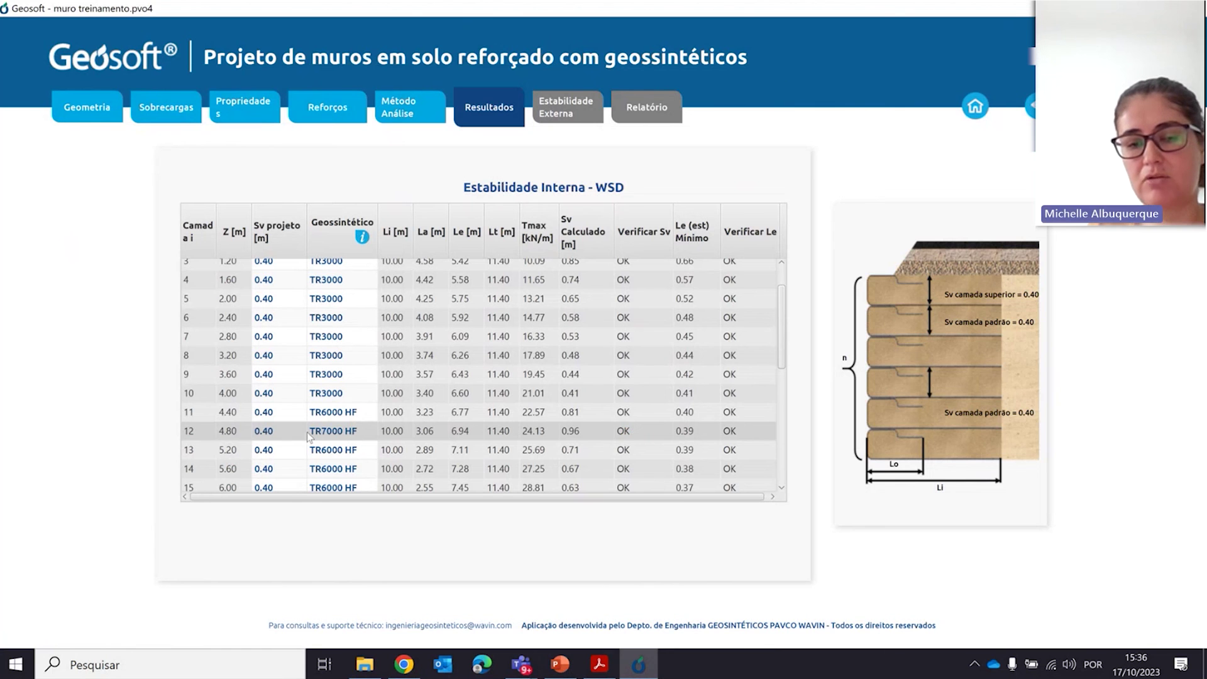
Set the geosynthetic of layer 12 back to TR6000 HF and look over the upper layers
click(359, 438)
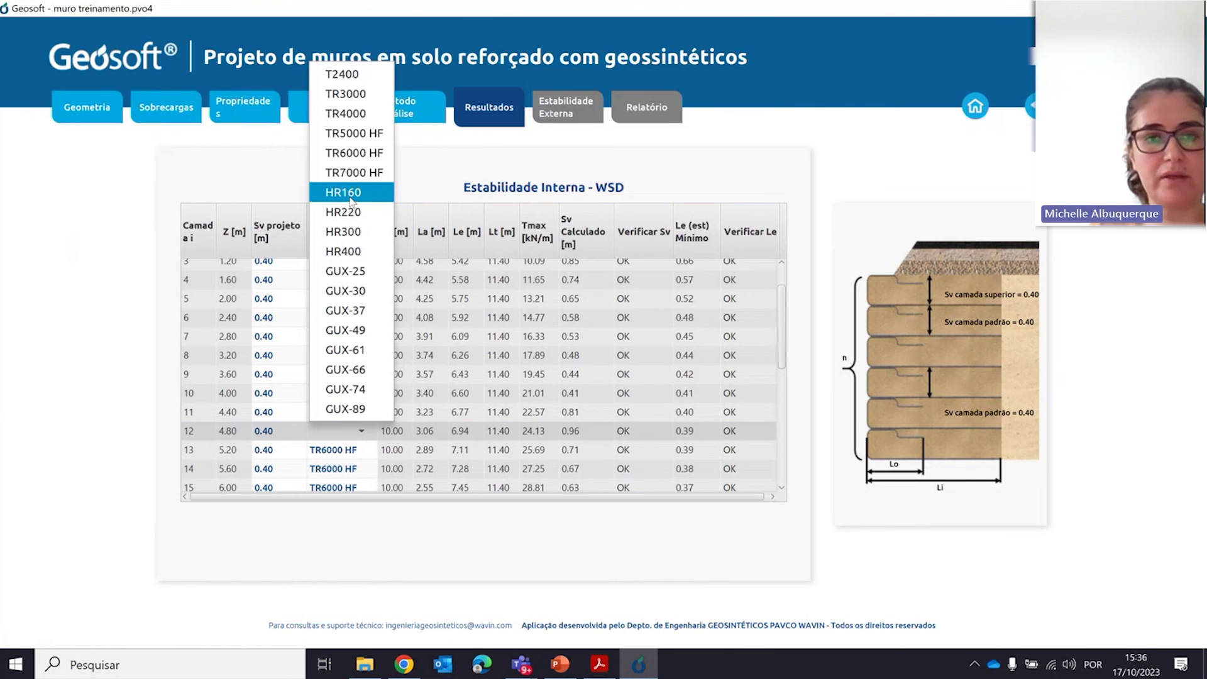
click(345, 151)
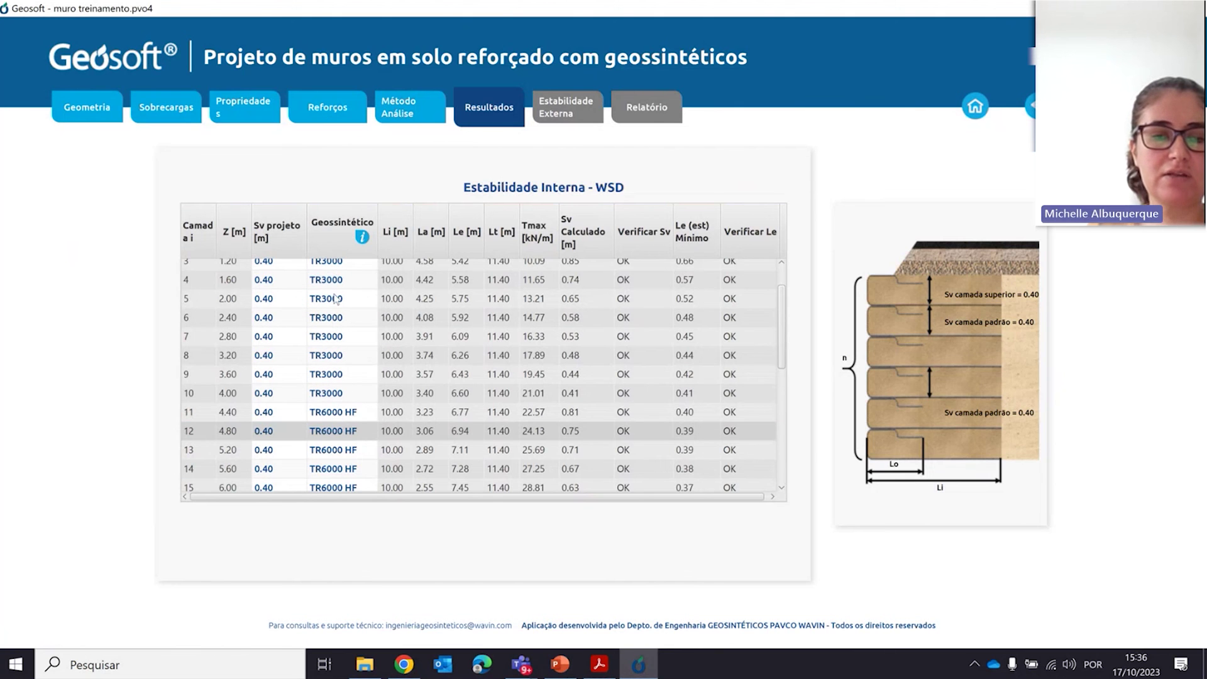
scroll(336, 314, up, 1)
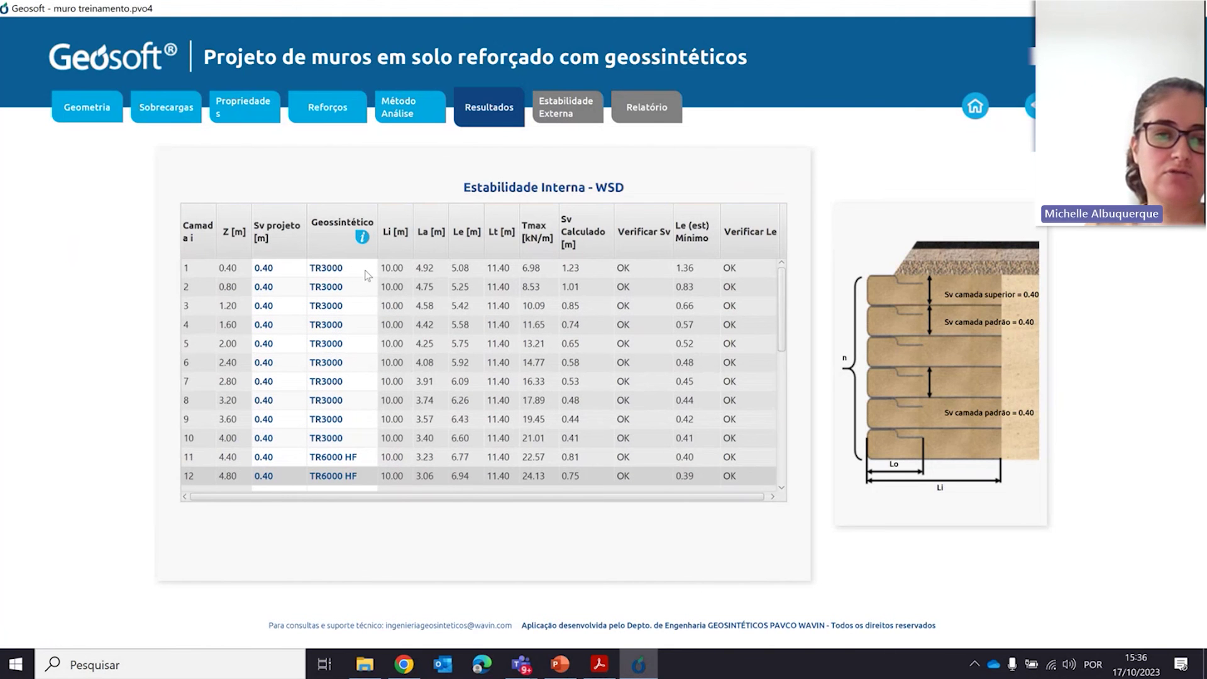
scroll(351, 336, down, 2)
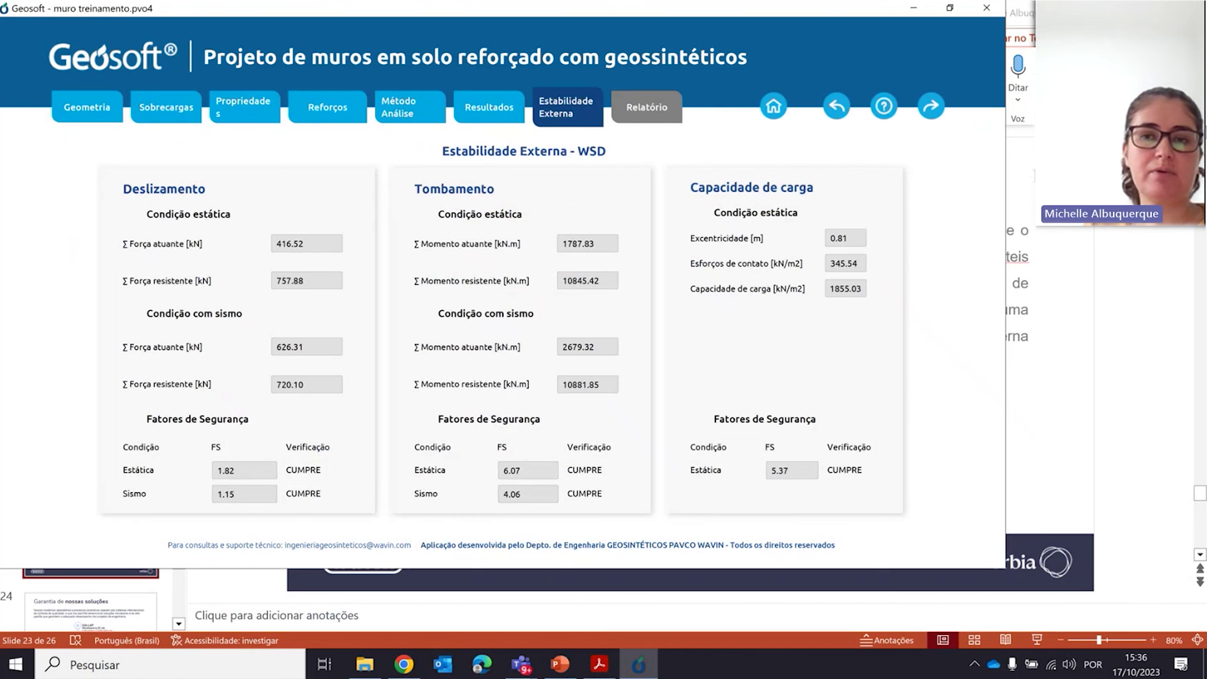
Check the external stability results for sliding, overturning and bearing capacity, and go to the report page in full-screen view
click(956, 8)
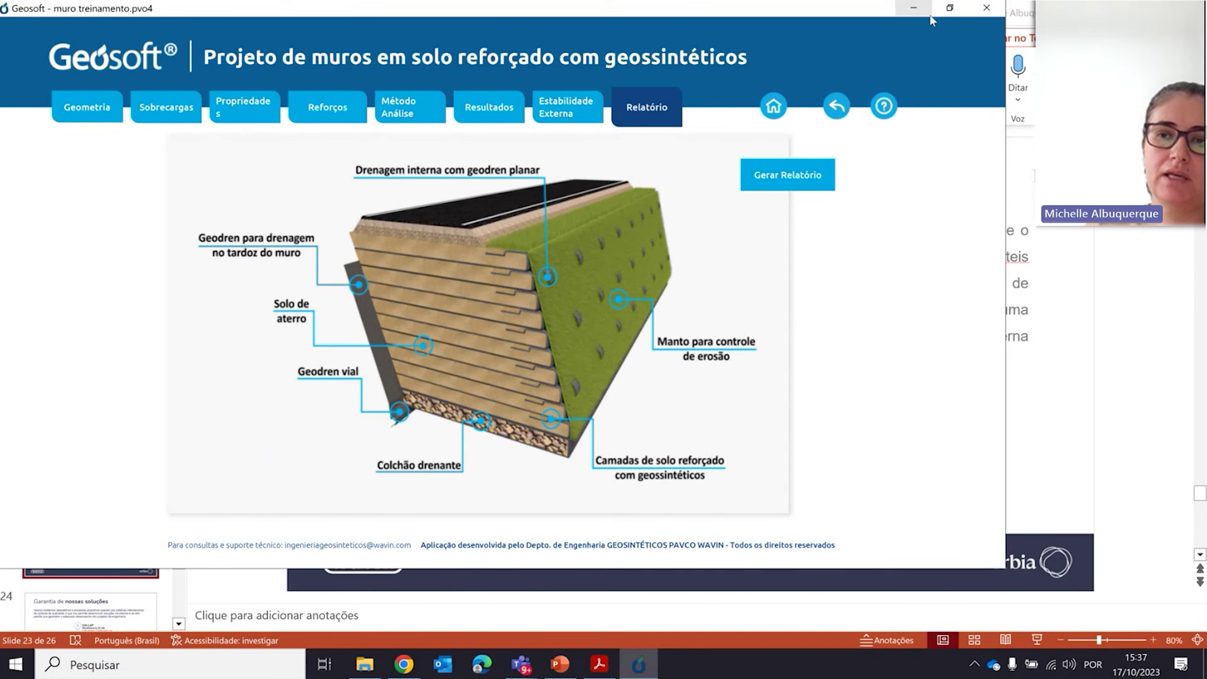
click(948, 11)
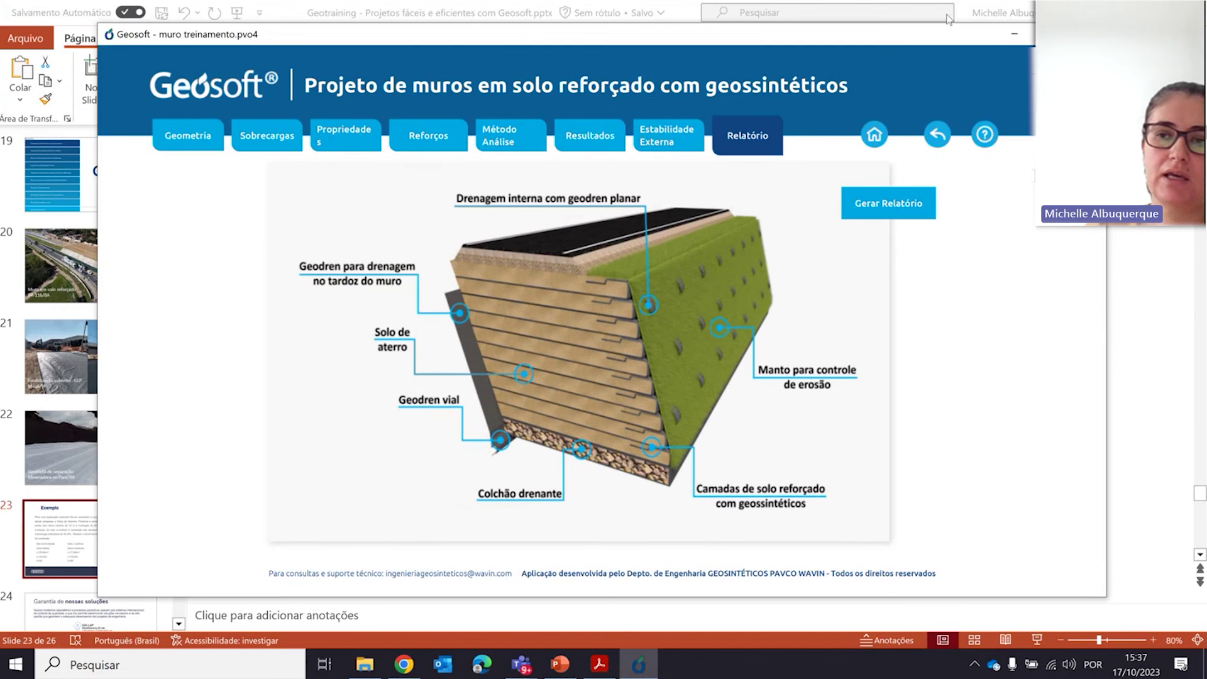
click(1050, 34)
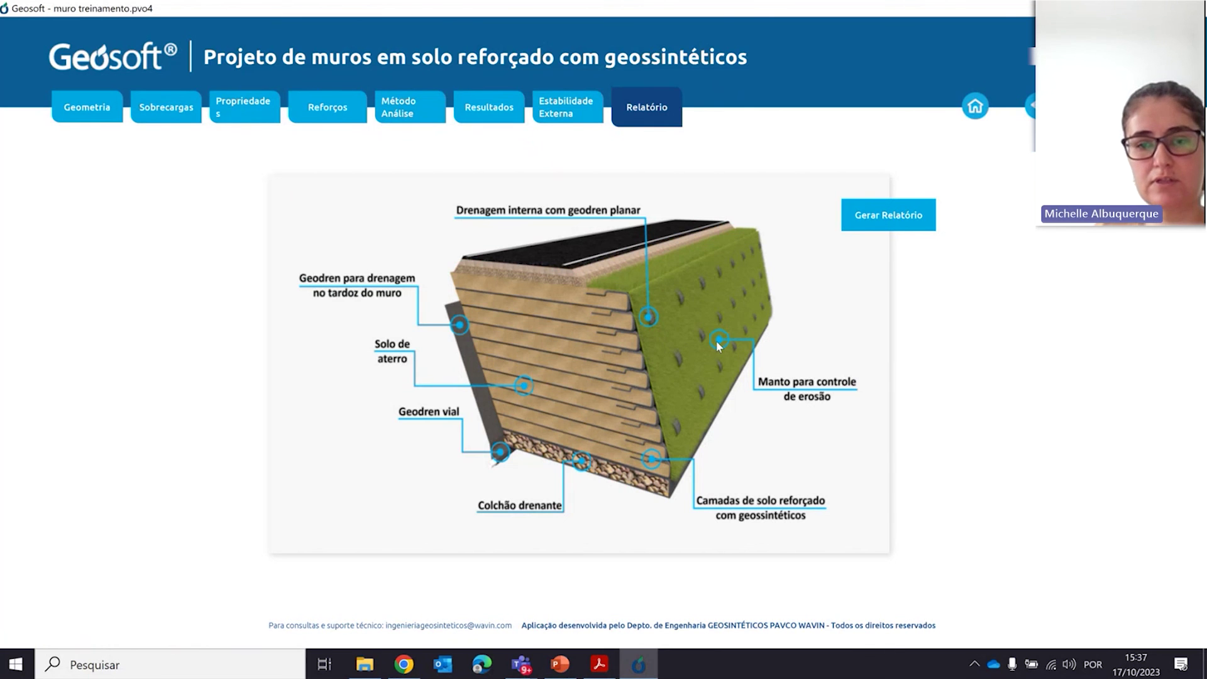
Generate the project report and save it as a PDF named "relatorio muro" in the BIDIM folder
click(881, 225)
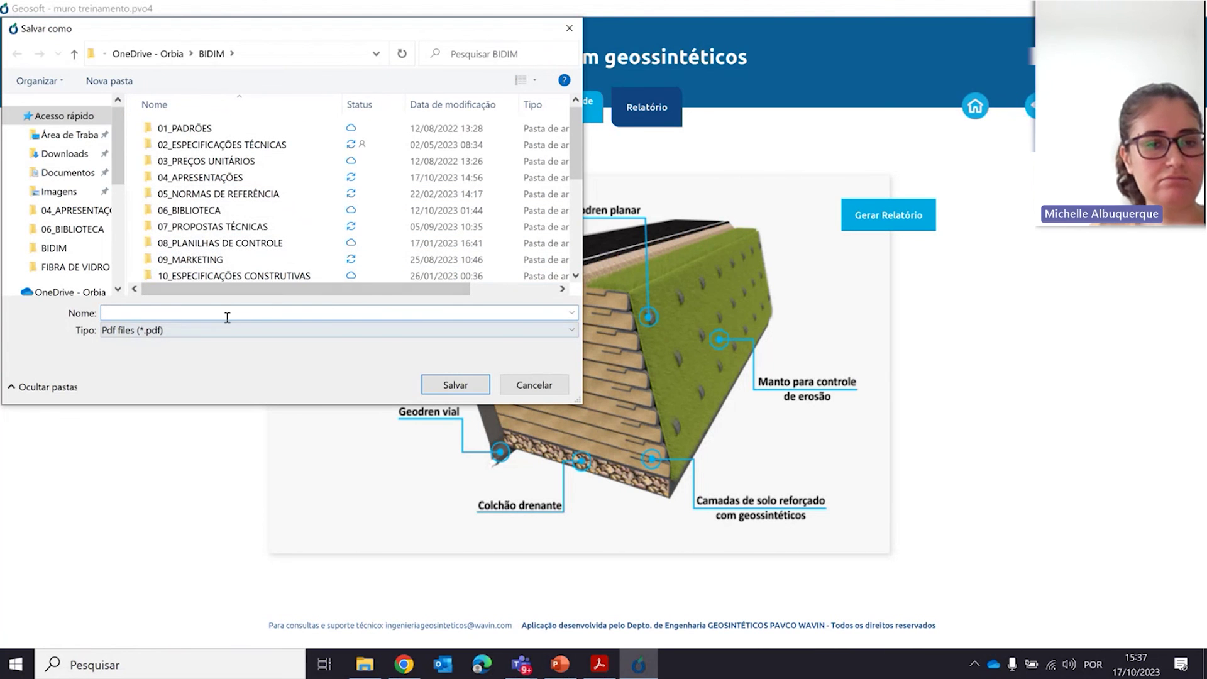
text(r)
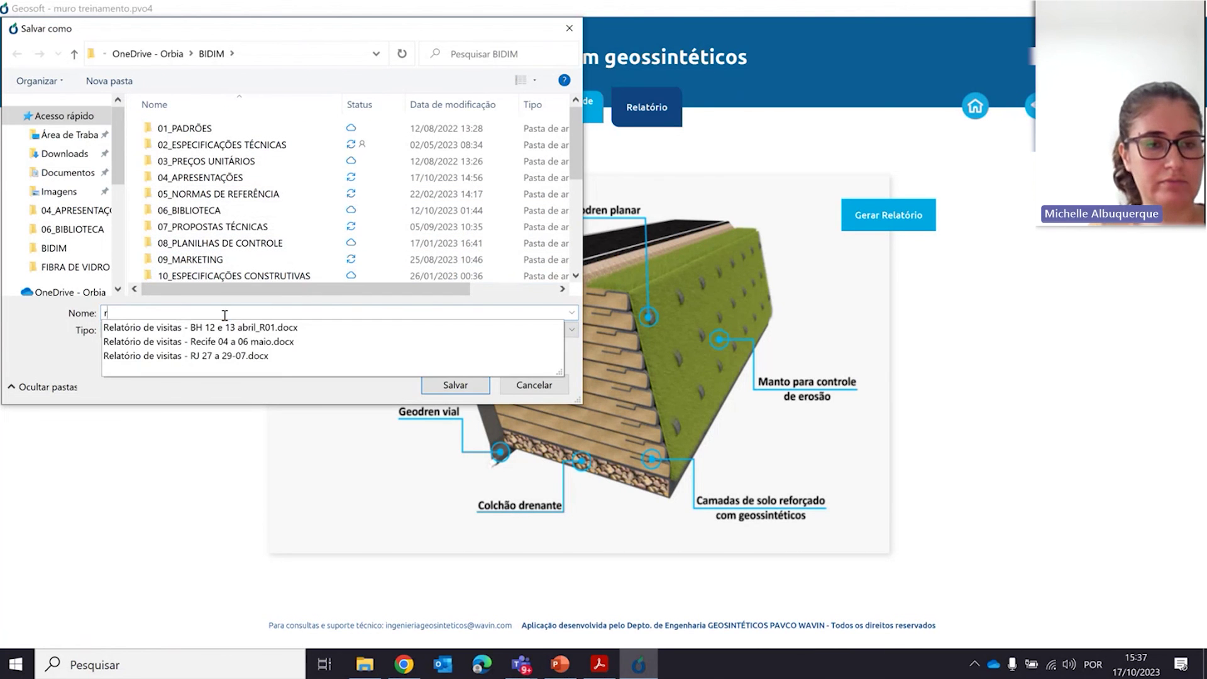
text(elatorio)
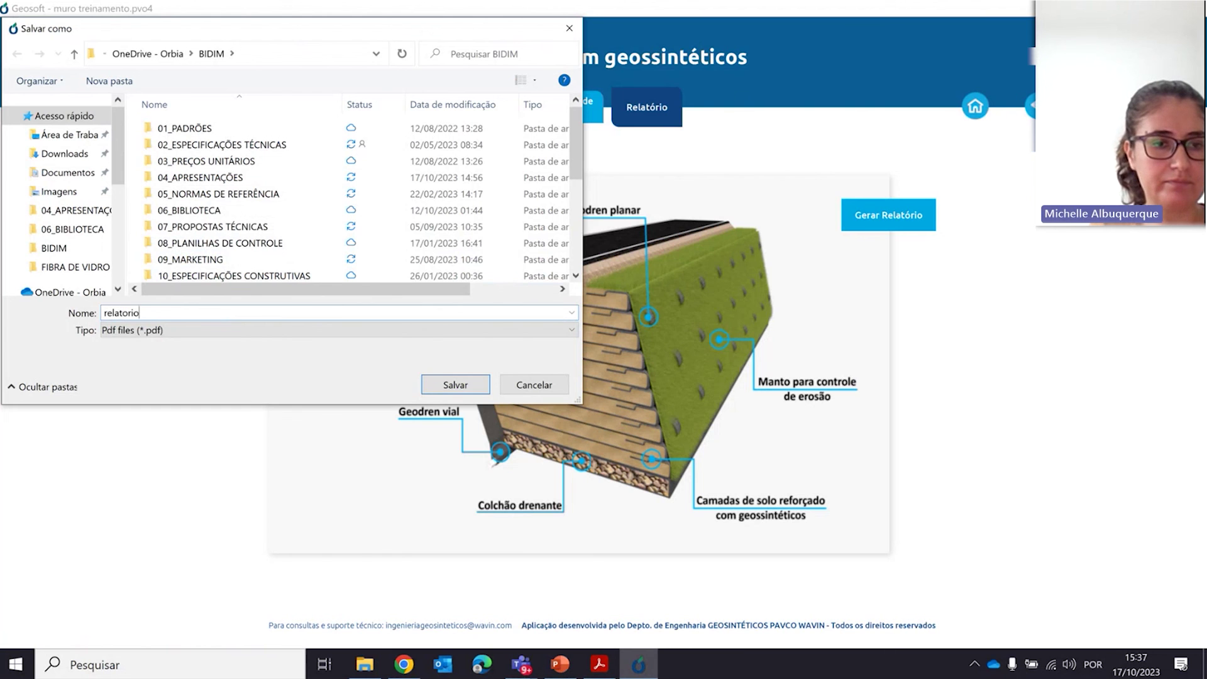
text( muro)
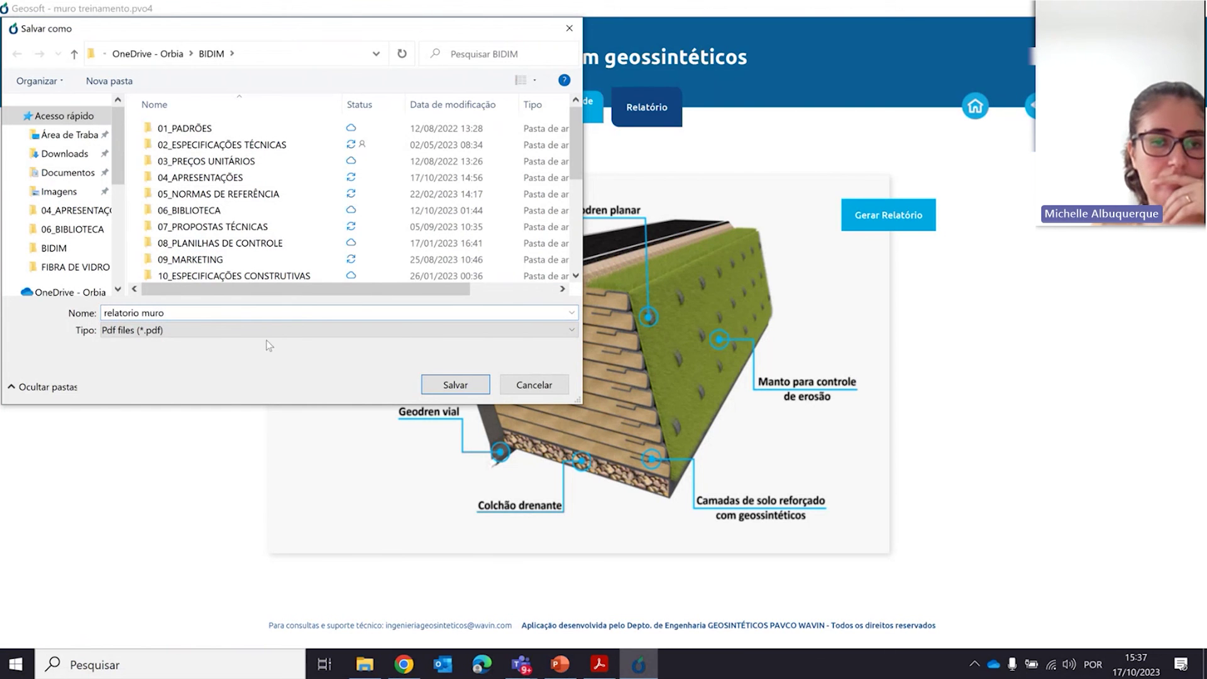
click(470, 385)
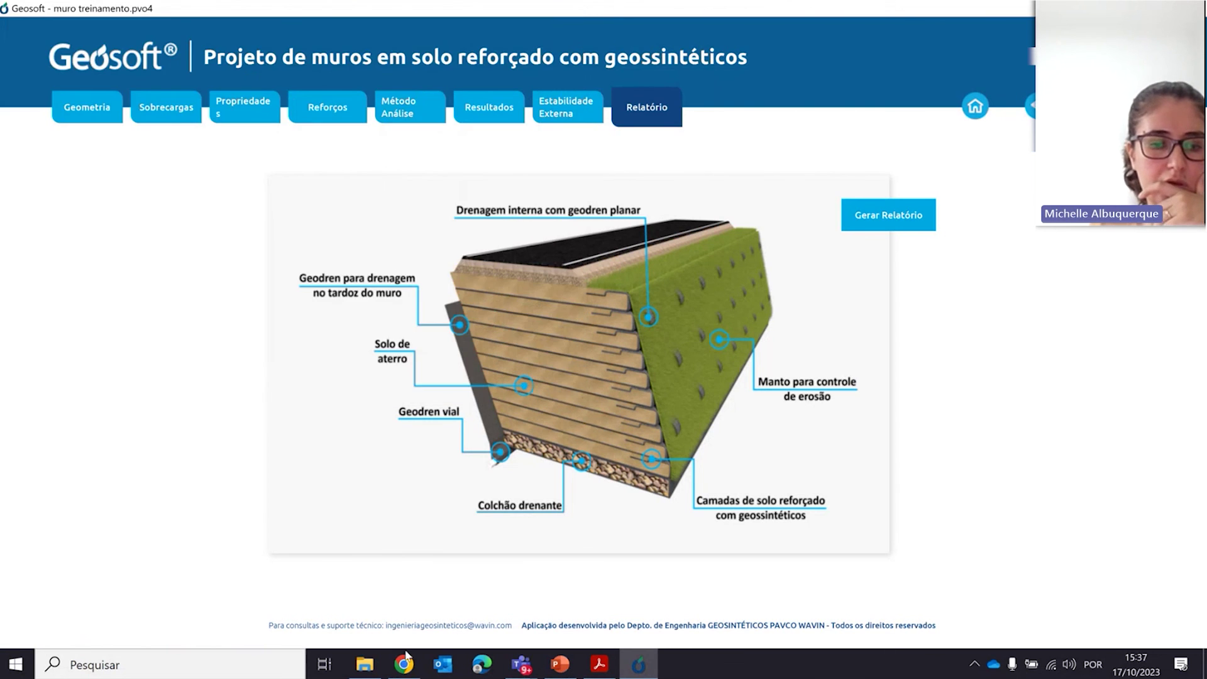
Switch to File Explorer and open relatorio muro.pdf from the BIDIM folder
click(374, 675)
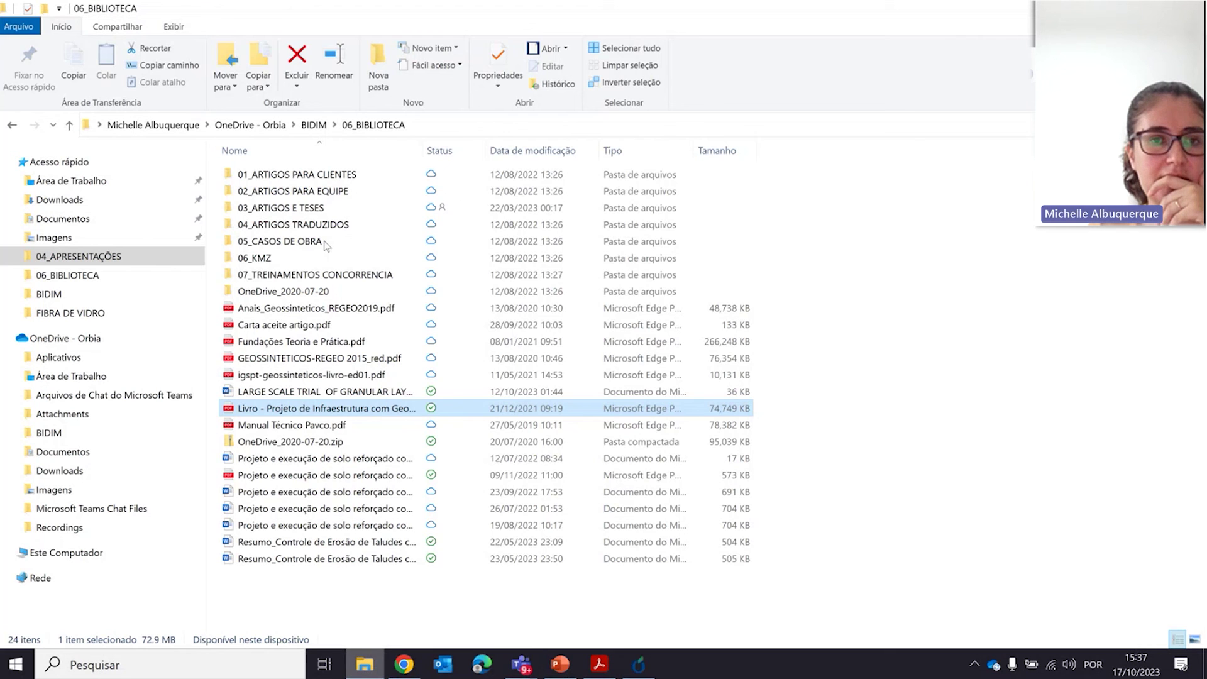
click(320, 125)
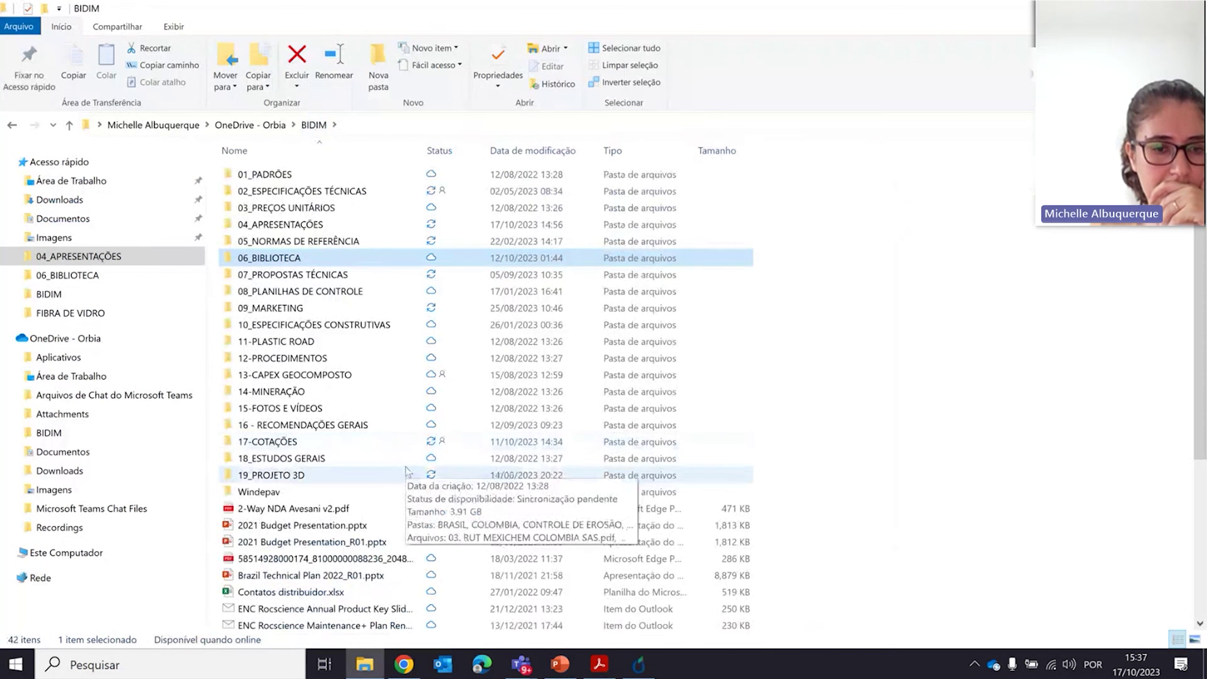
scroll(407, 472, down, 3)
scroll(406, 471, down, 2)
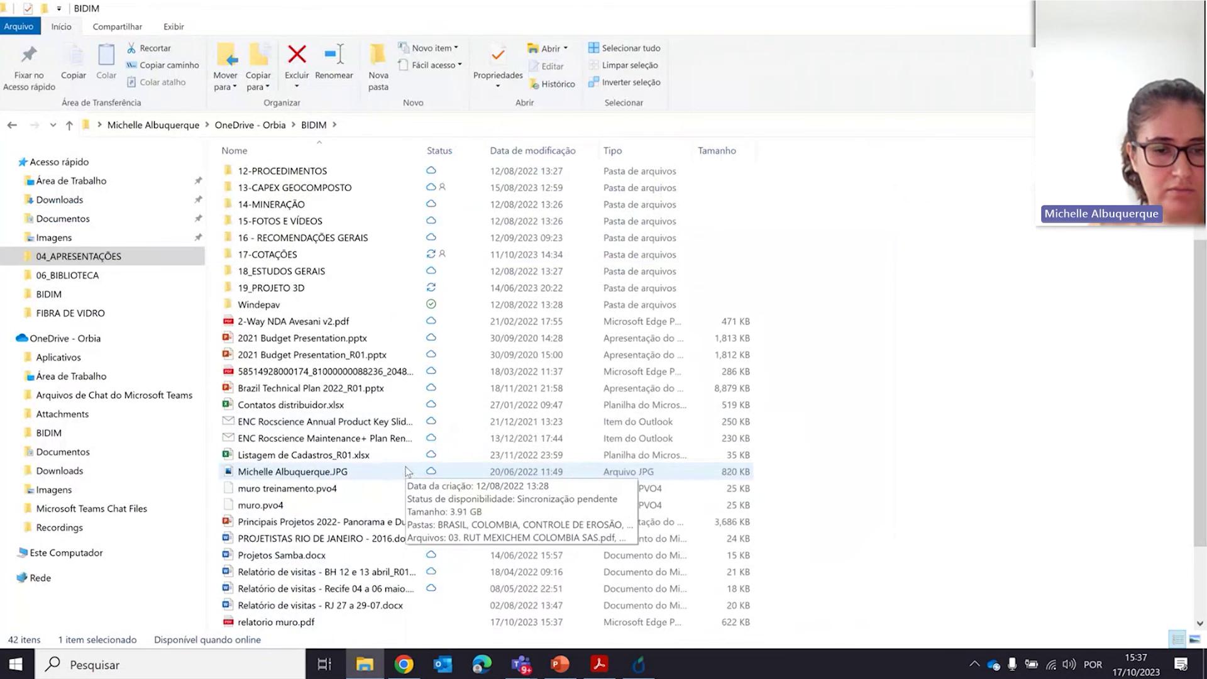
click(274, 574)
double_click(276, 573)
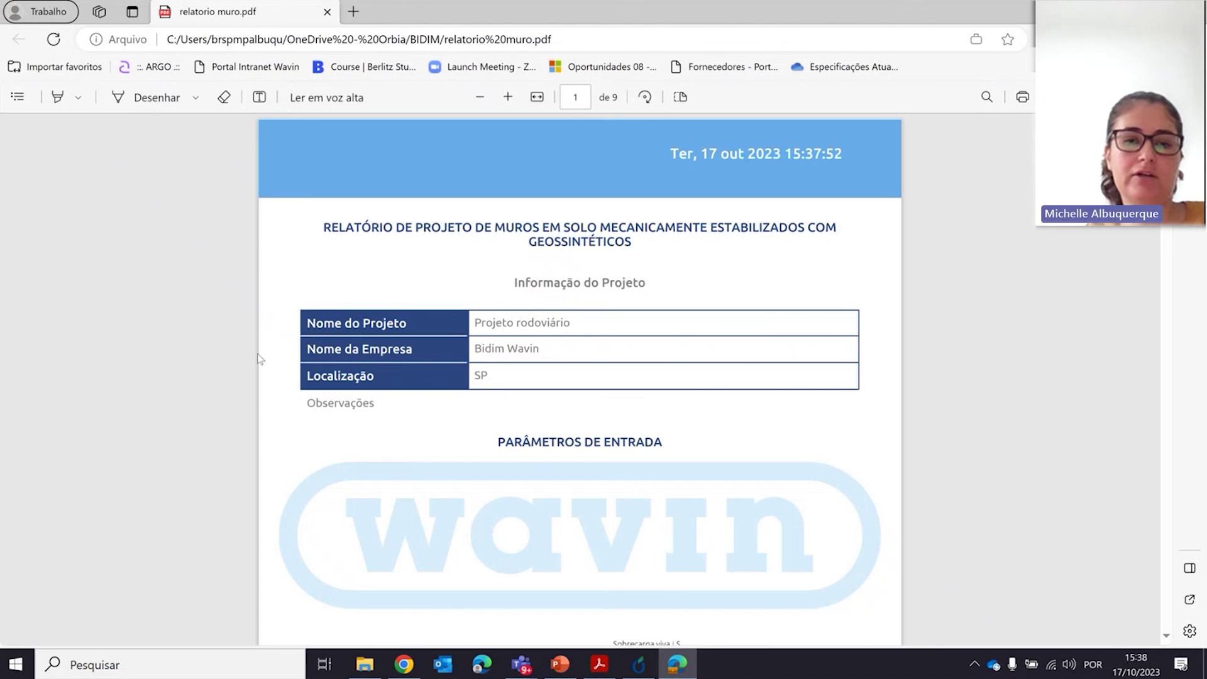
Review the report's input parameters, covering wall geometry, surcharges, seismic parameters, geosynthetic reduction factors, material properties and safety factors
scroll(581, 332, down, 5)
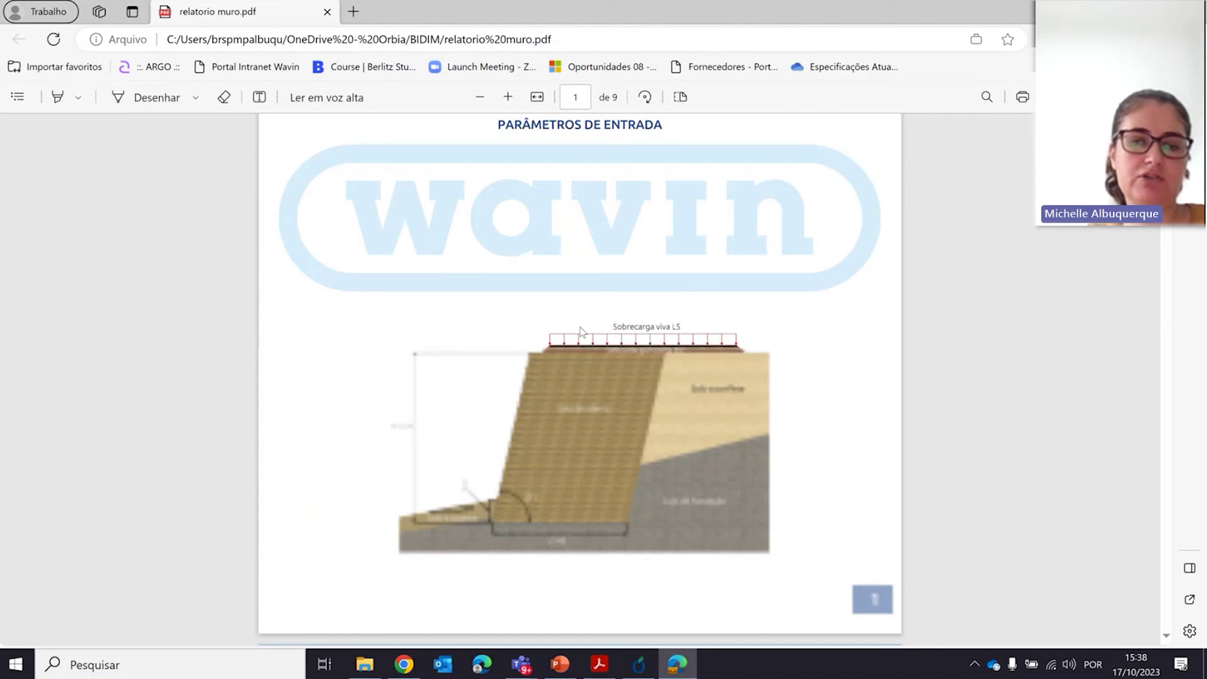
scroll(581, 332, down, 1)
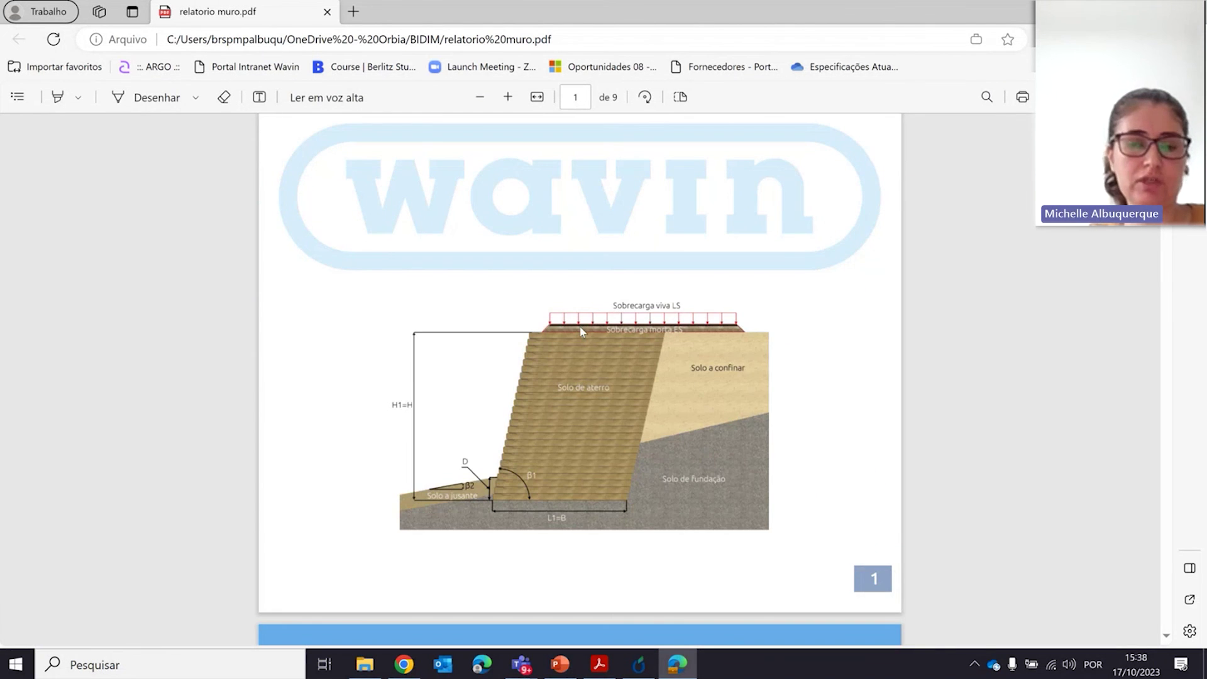
scroll(580, 331, down, 5)
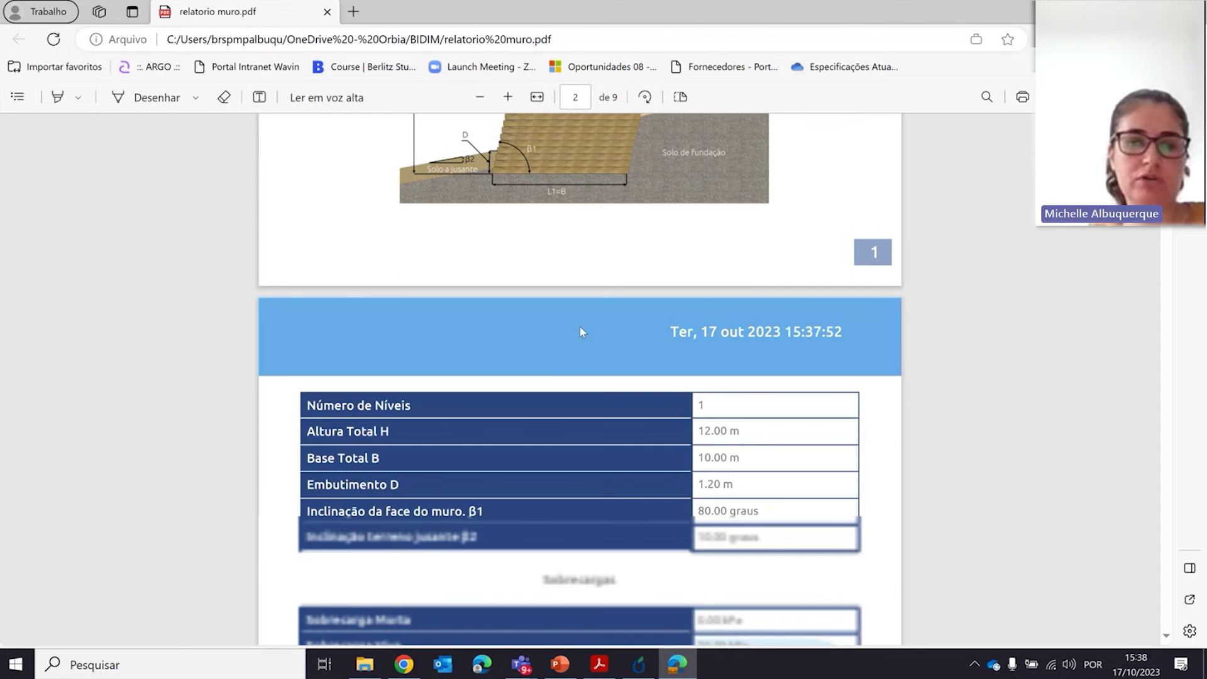
scroll(580, 332, down, 2)
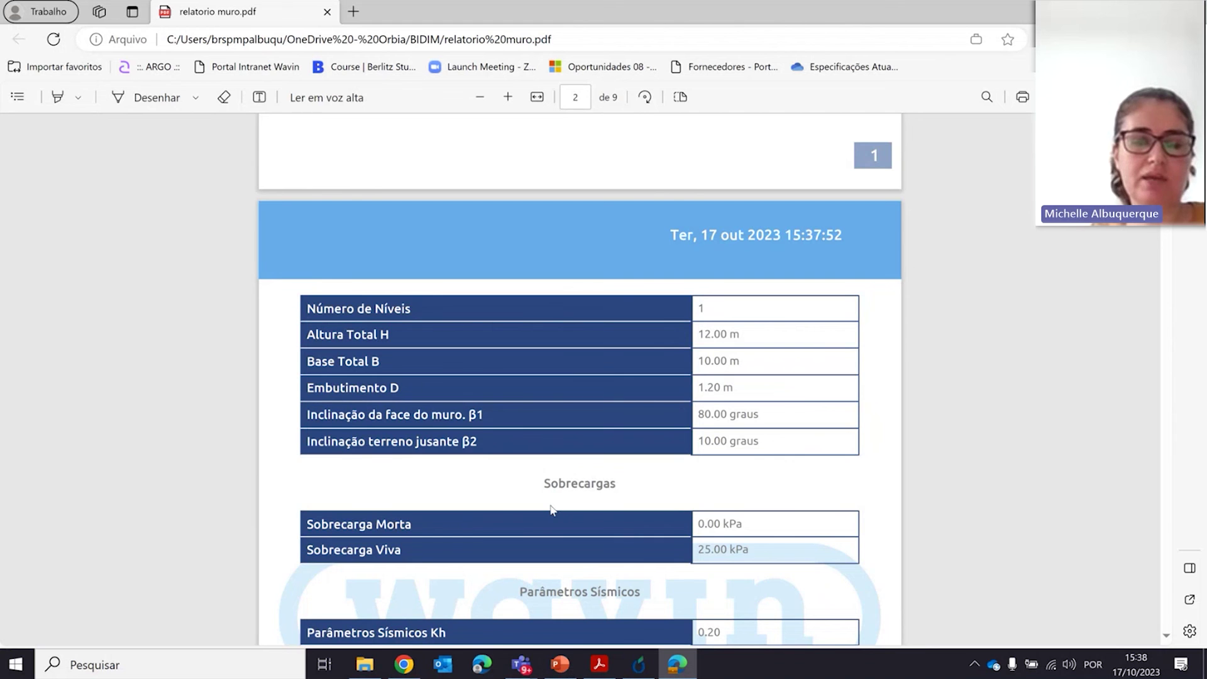
scroll(552, 509, down, 3)
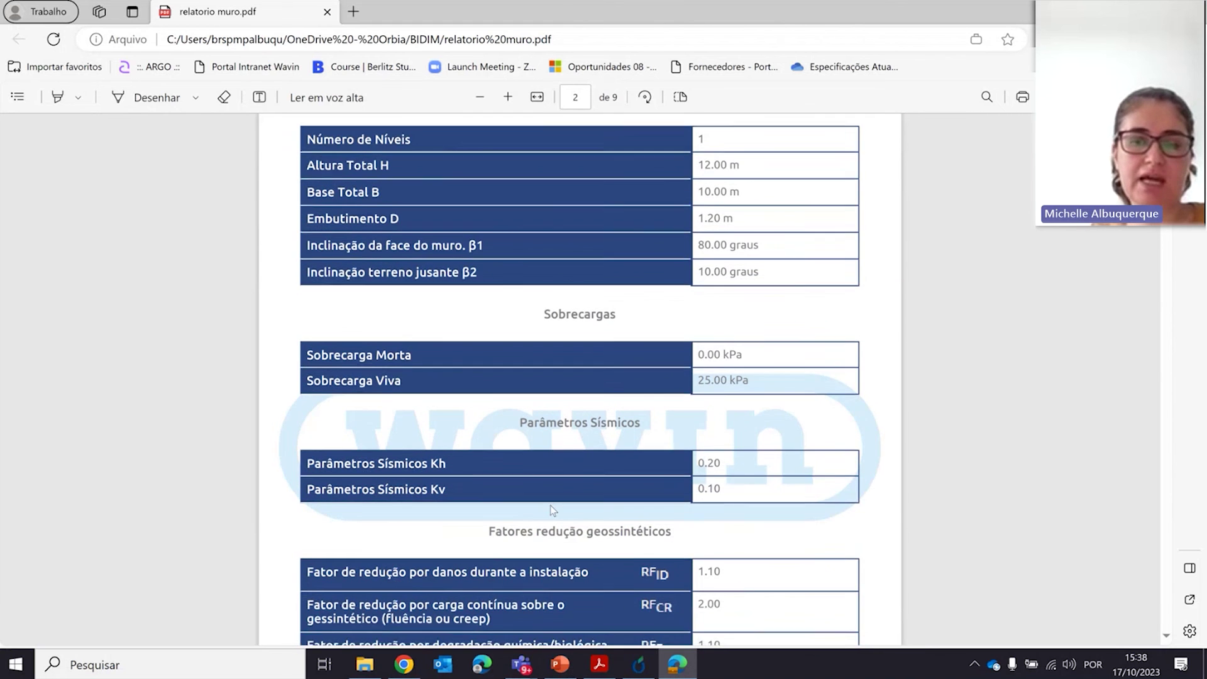
scroll(552, 510, down, 3)
scroll(553, 510, down, 10)
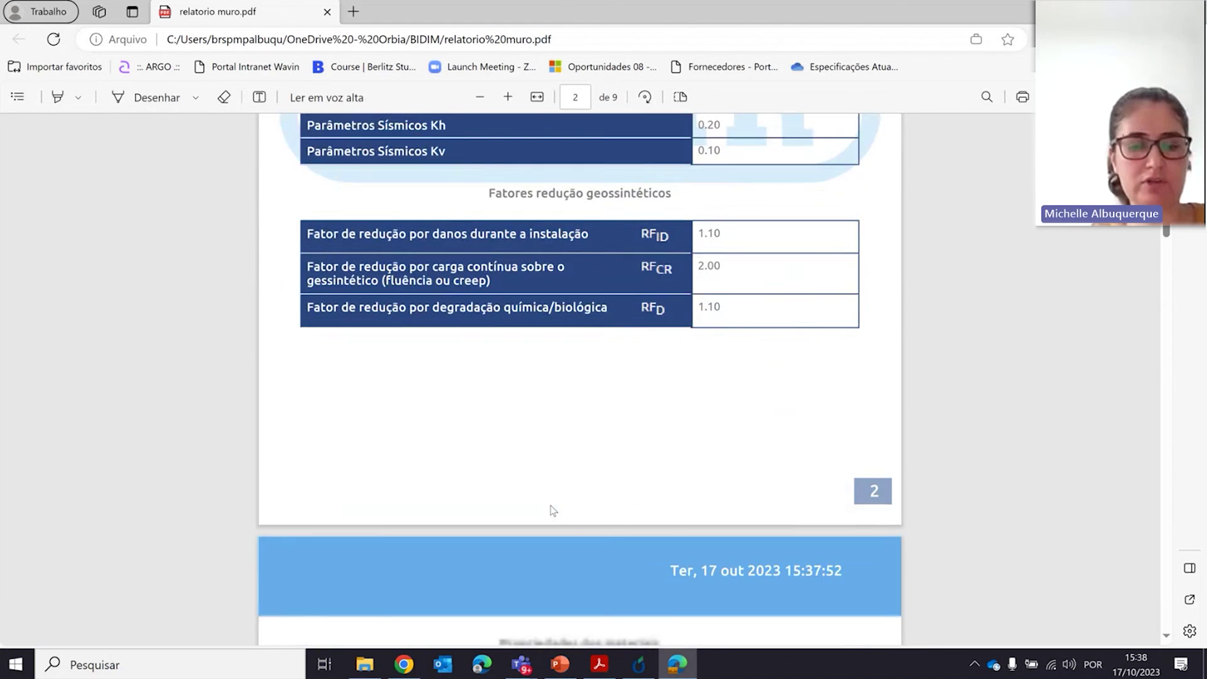
scroll(553, 510, down, 7)
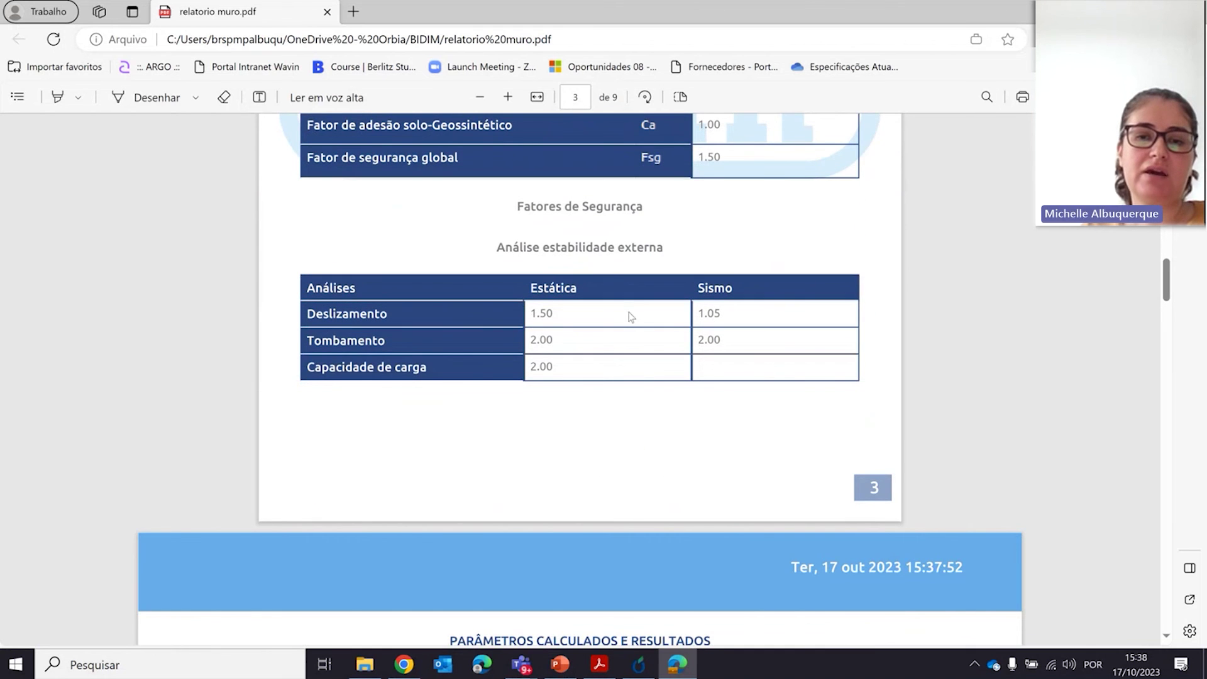
Review the report's calculated results for internal stability by layer and for external stability, through to the final wall illustration
scroll(547, 348, down, 8)
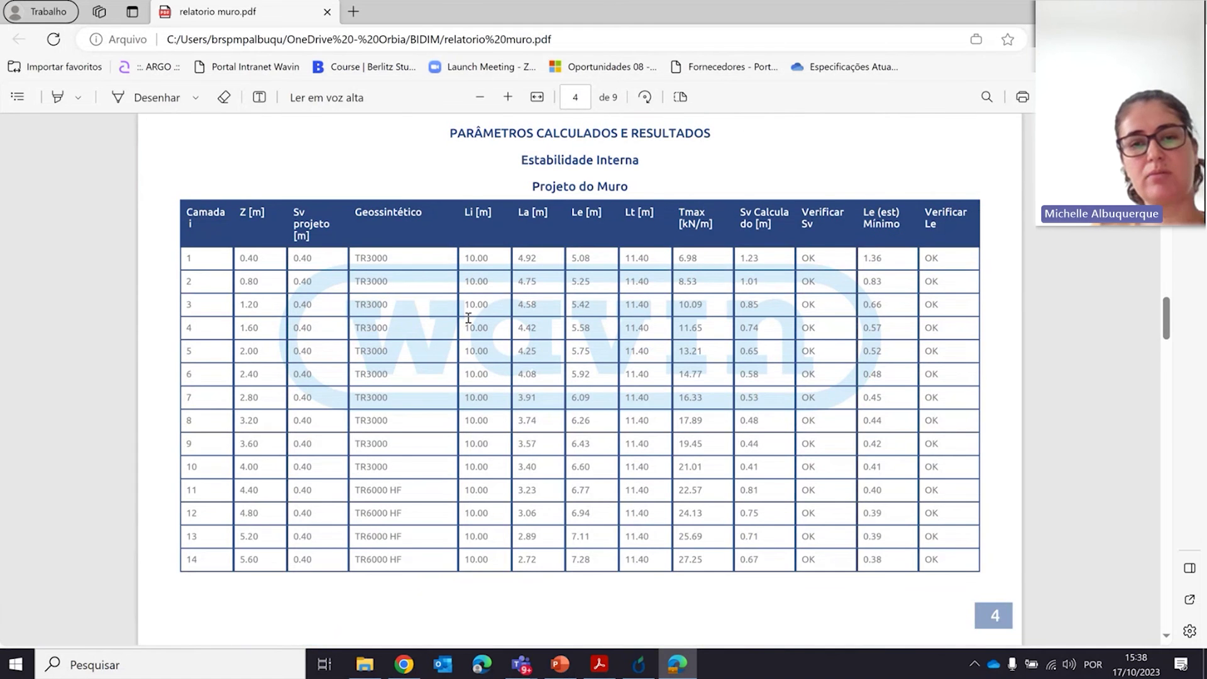
scroll(468, 319, down, 12)
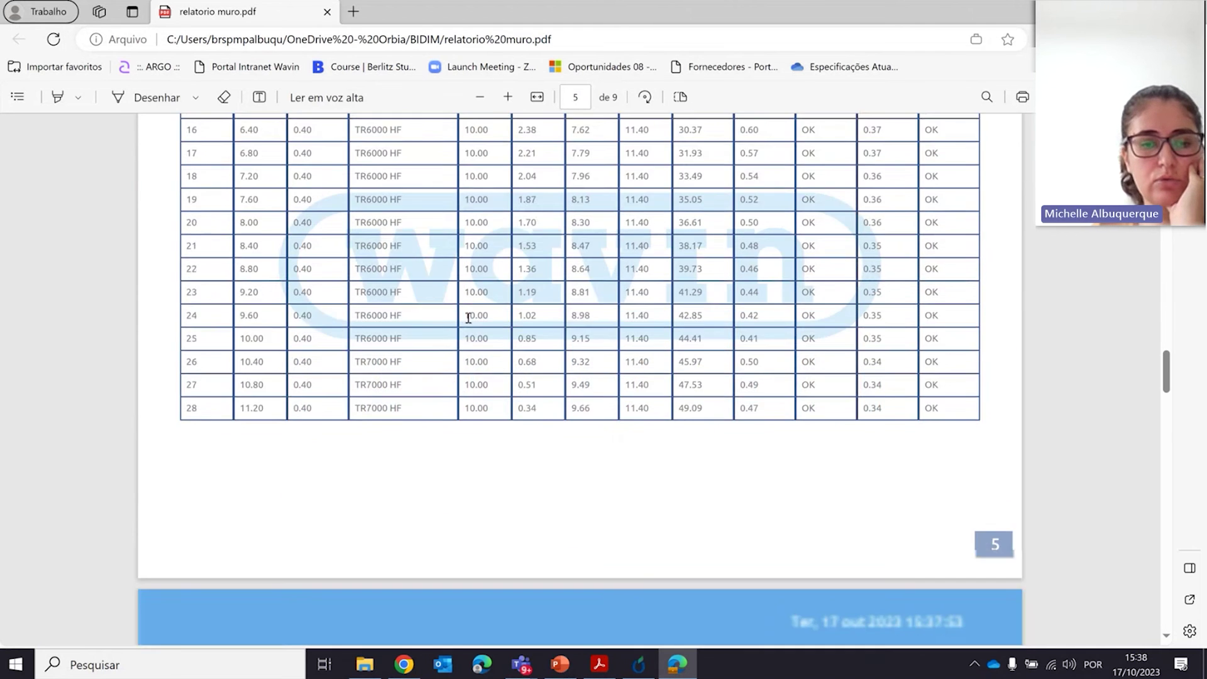
scroll(468, 318, down, 8)
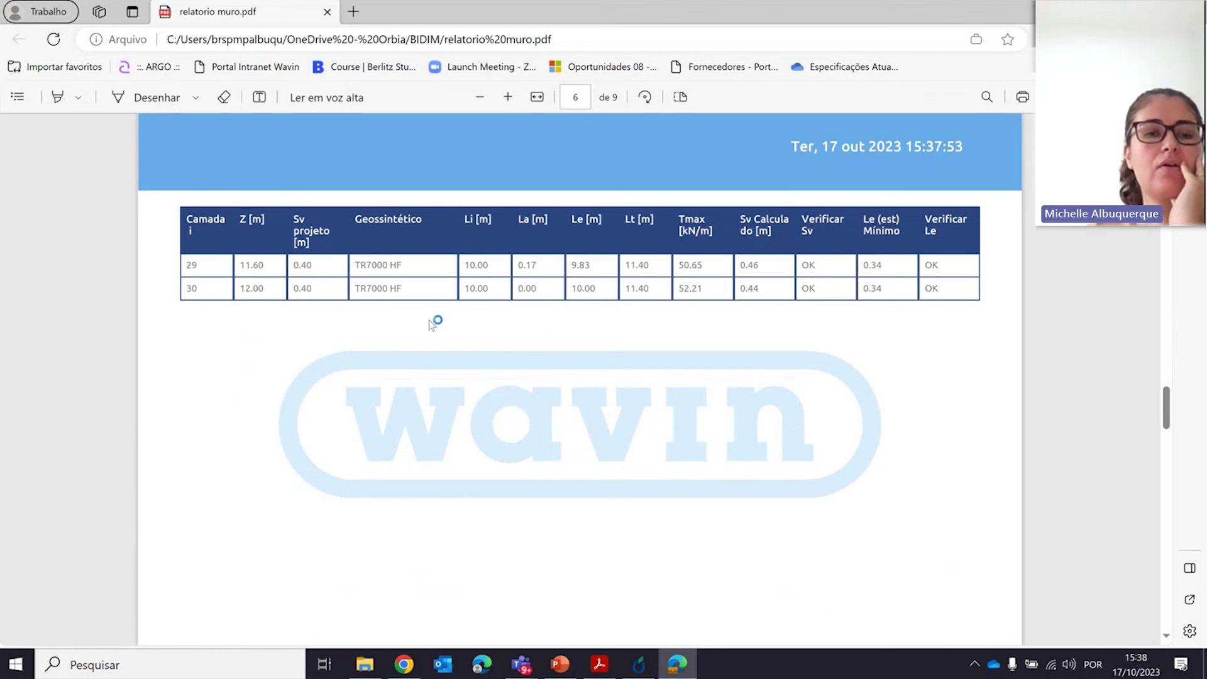
scroll(432, 325, down, 10)
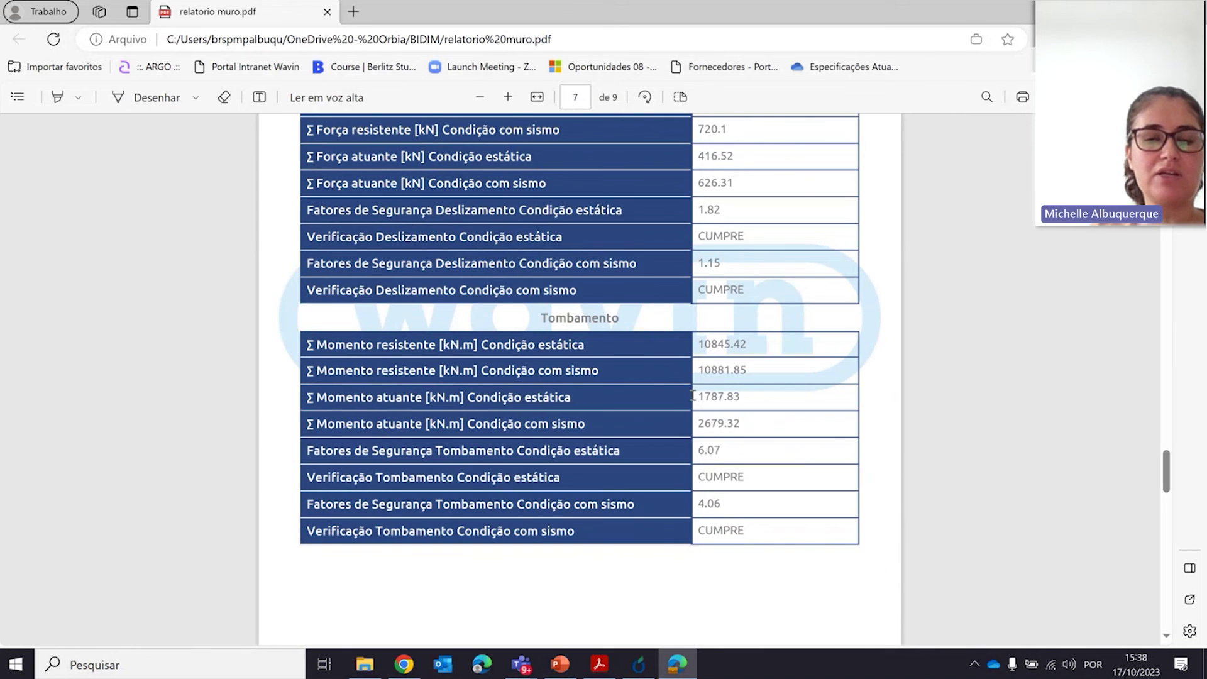
scroll(693, 394, down, 10)
scroll(693, 394, down, 8)
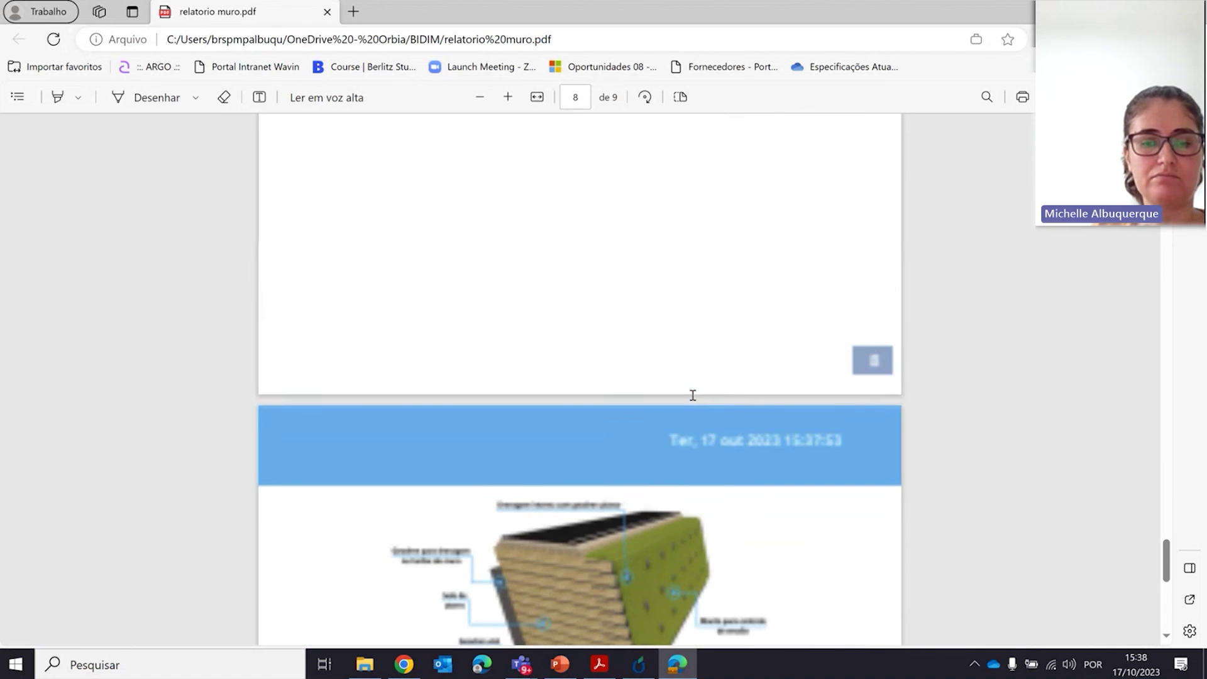